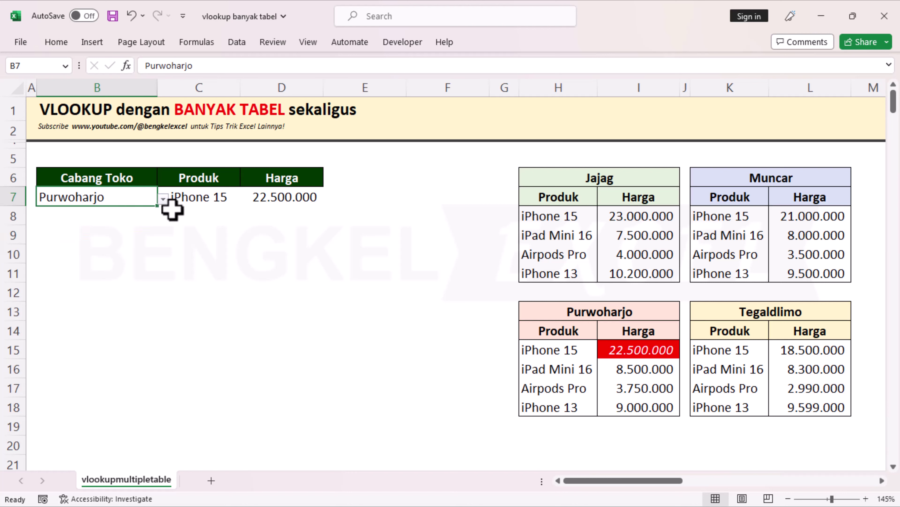
Set the product to iPad Mini 16 and try branches Tegaldlimo and Muncar, ending on Muncar.
click(217, 196)
click(245, 199)
click(215, 226)
click(150, 196)
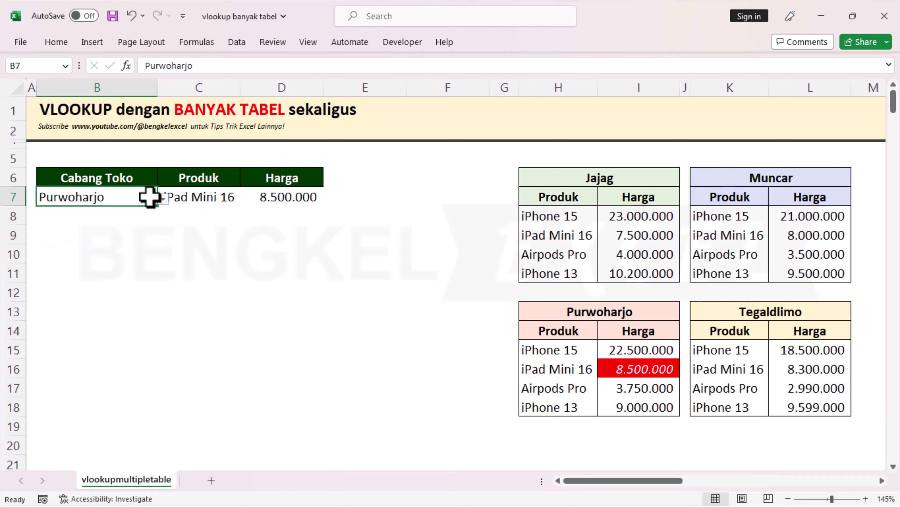
click(163, 198)
click(98, 252)
click(163, 199)
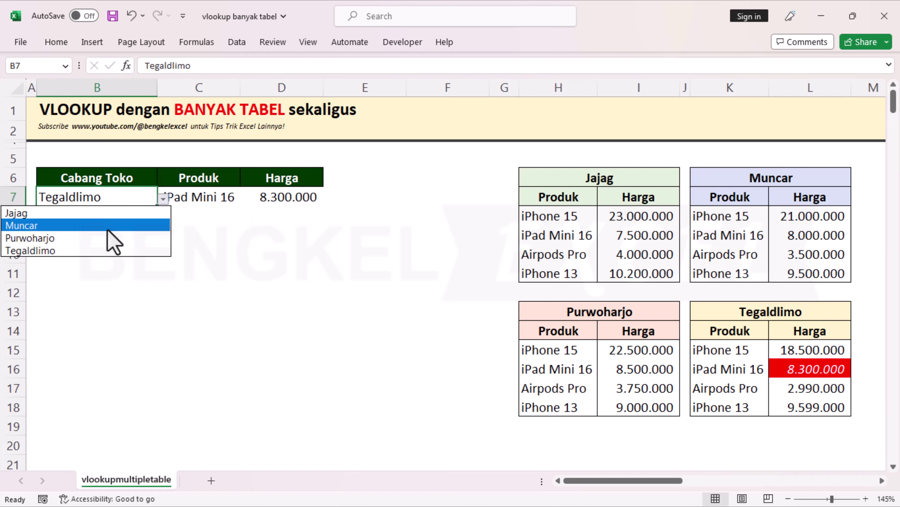
click(106, 225)
click(163, 199)
click(120, 250)
click(163, 199)
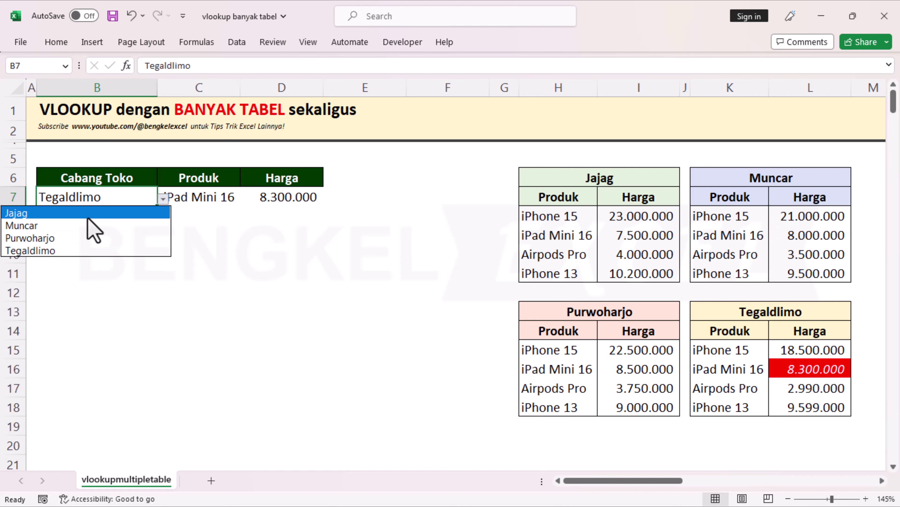
click(90, 225)
With Muncar, cycle the product through Airpods Pro, iPhone 13 and iPhone 15, ending on iPad Mini 16.
click(201, 199)
click(246, 199)
click(198, 238)
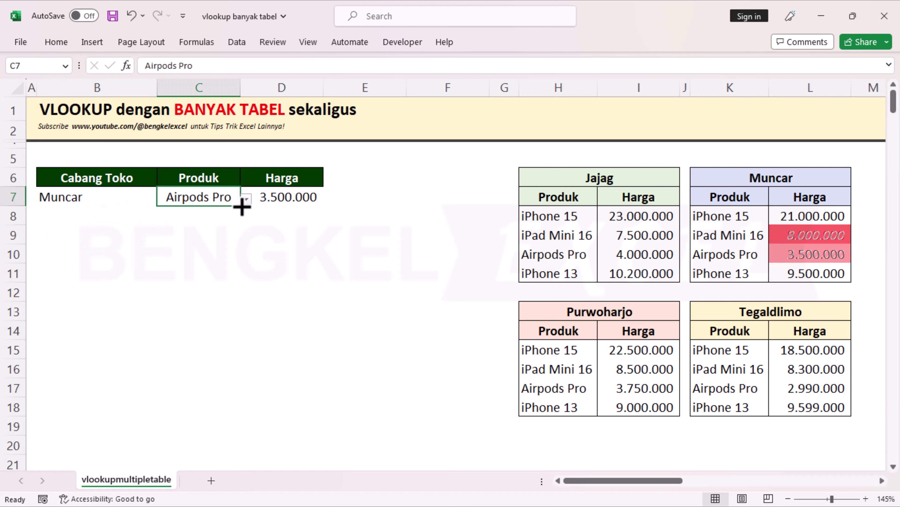
click(246, 199)
click(203, 251)
click(246, 198)
click(241, 226)
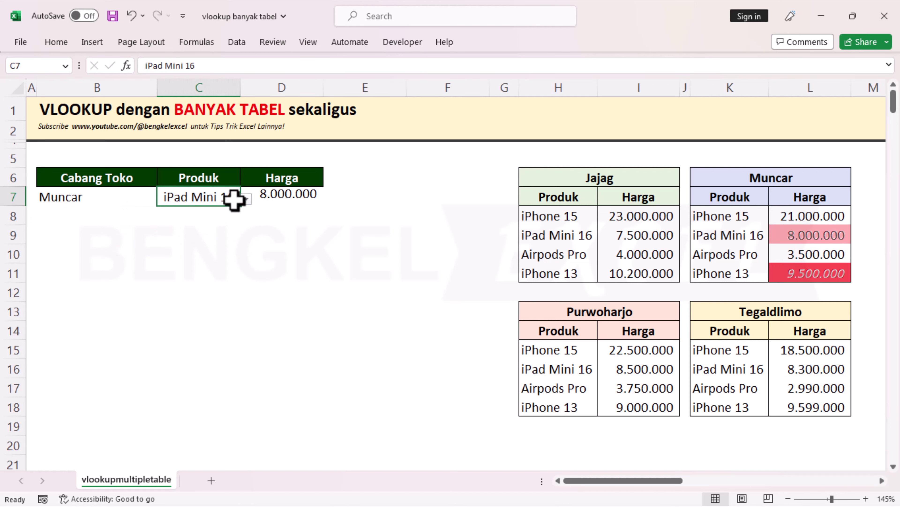
click(246, 199)
click(245, 213)
click(245, 199)
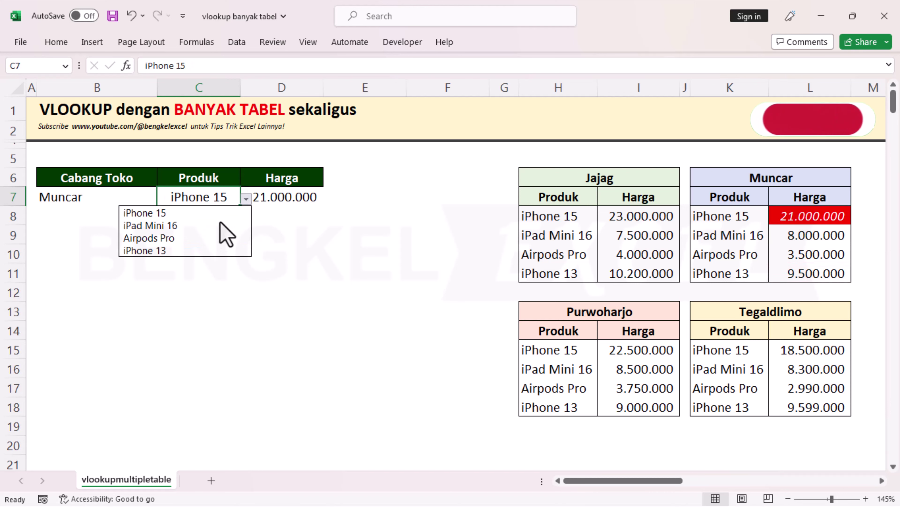
click(186, 251)
click(245, 199)
click(184, 226)
Switch the branch to Purwoharjo and try Airpods Pro, then iPhone 13.
click(140, 206)
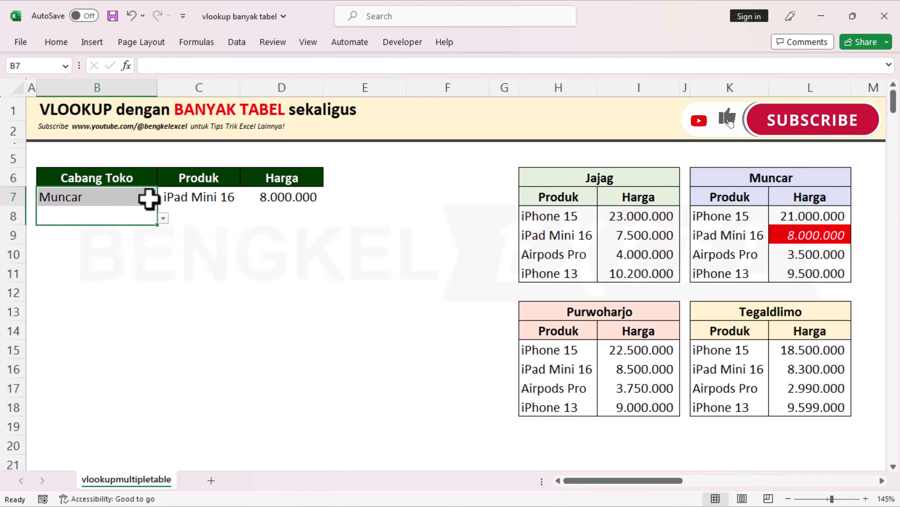
click(163, 199)
click(103, 236)
click(227, 197)
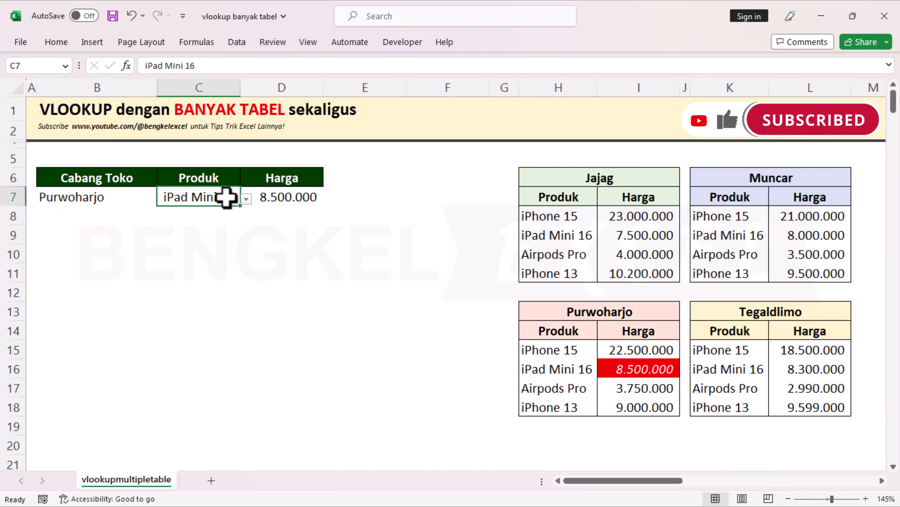
click(246, 199)
click(227, 237)
click(246, 198)
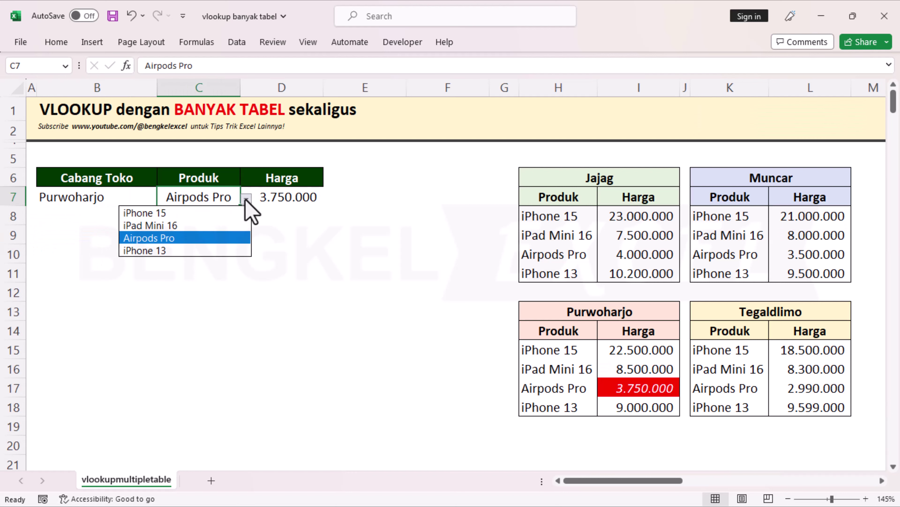
click(181, 251)
Cycle the branch through Jajag, Muncar, Purwoharjo and Tegaldlimo, ending on Jajag.
click(149, 198)
click(163, 198)
click(71, 212)
click(163, 199)
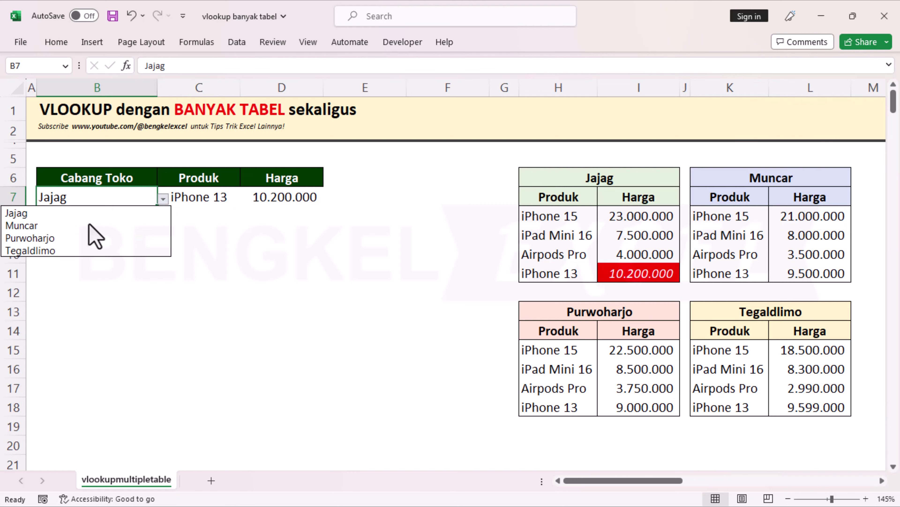
click(53, 223)
click(163, 199)
click(53, 236)
click(162, 199)
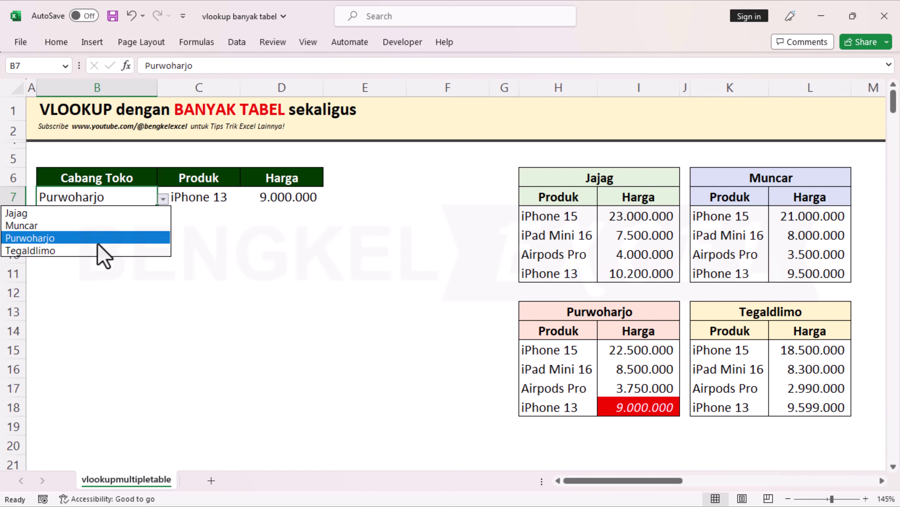
click(98, 246)
click(162, 199)
click(152, 211)
With Jajag, try products iPhone 15, iPad Mini 16, Airpods Pro and iPhone 13.
click(209, 191)
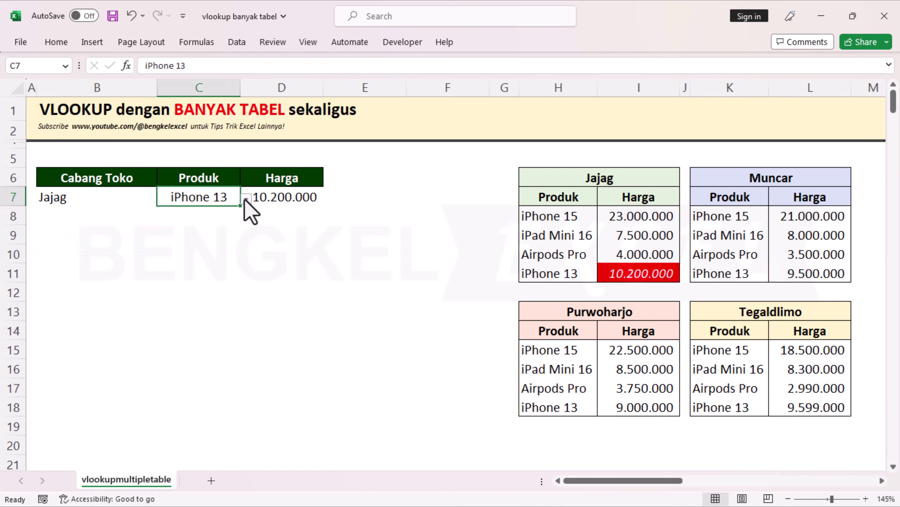
click(246, 199)
click(187, 210)
click(246, 198)
click(221, 217)
click(246, 199)
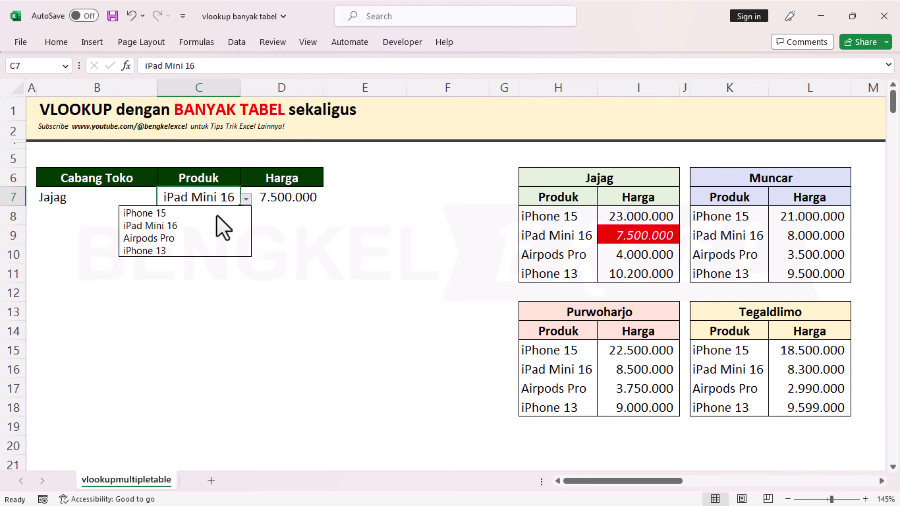
click(194, 237)
click(246, 198)
click(194, 250)
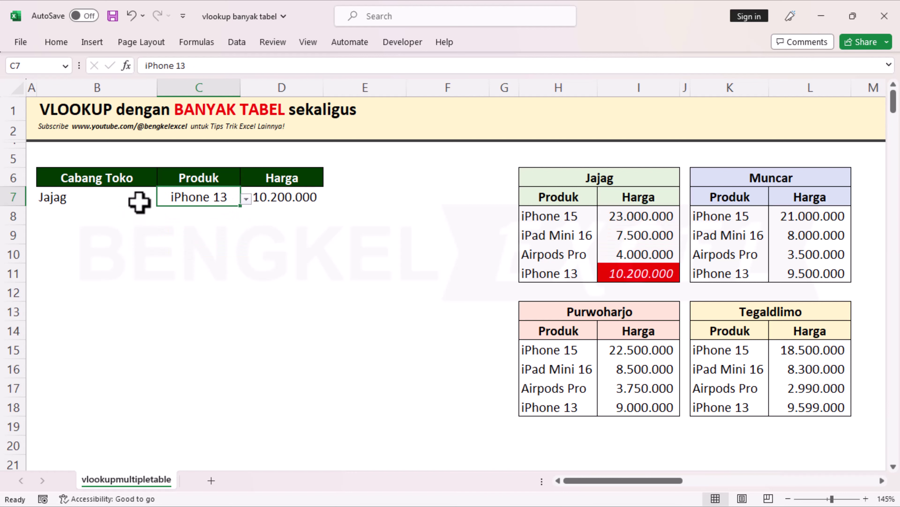
Set the branch to Purwoharjo and cycle products, ending on iPhone 13 priced 9.000.000.
click(136, 199)
click(163, 199)
click(103, 237)
click(231, 197)
click(246, 198)
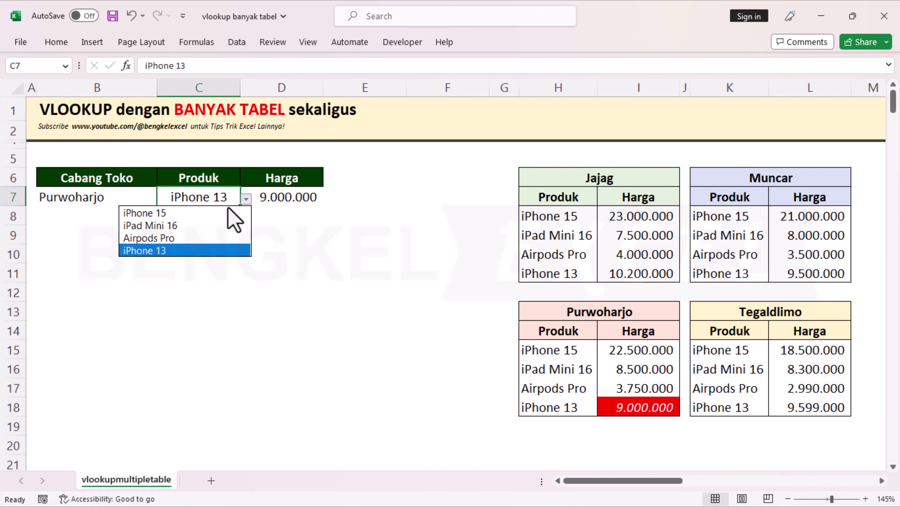
click(227, 213)
click(246, 199)
click(193, 226)
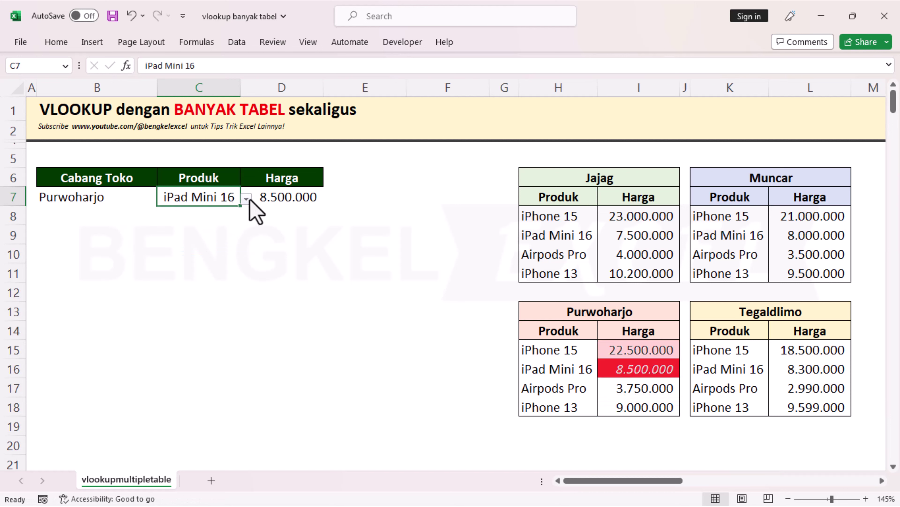
click(246, 198)
click(194, 238)
click(246, 198)
click(183, 251)
click(462, 326)
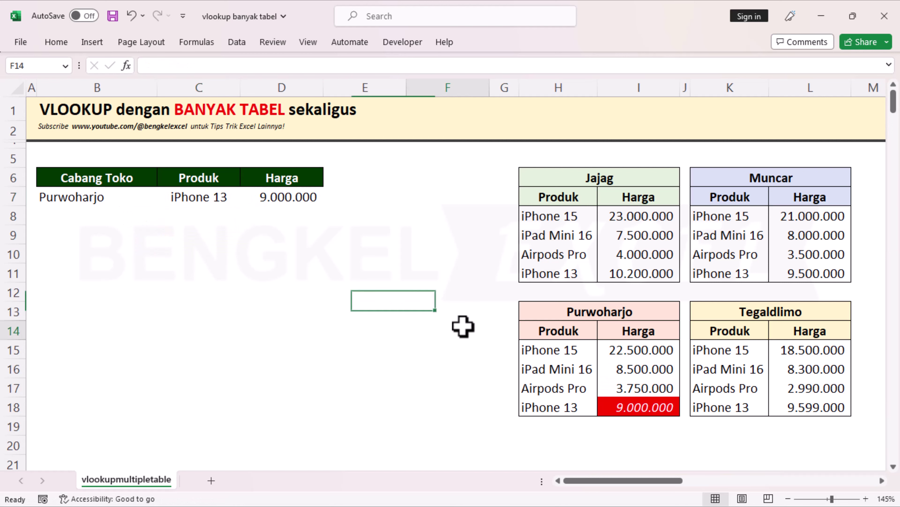
Clear the B7:D7 lookup row and pick Jajag as the branch.
click(111, 181)
click(202, 173)
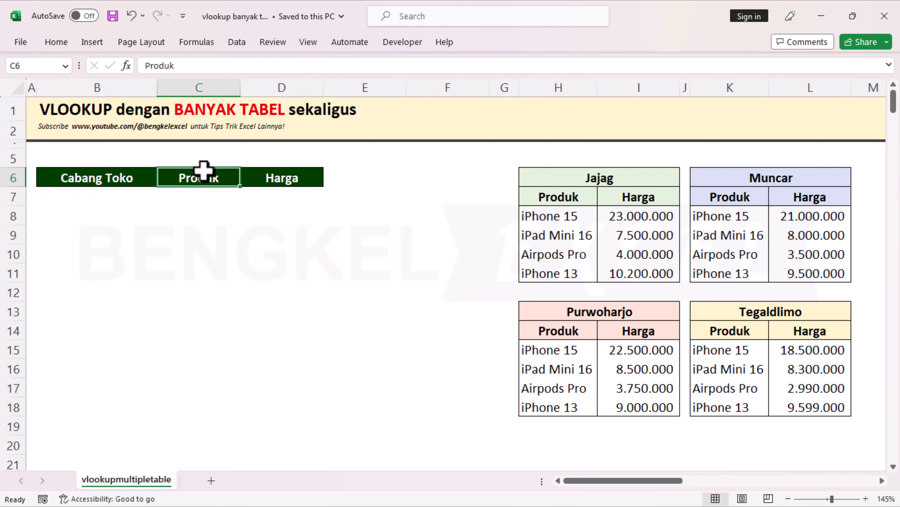
click(277, 179)
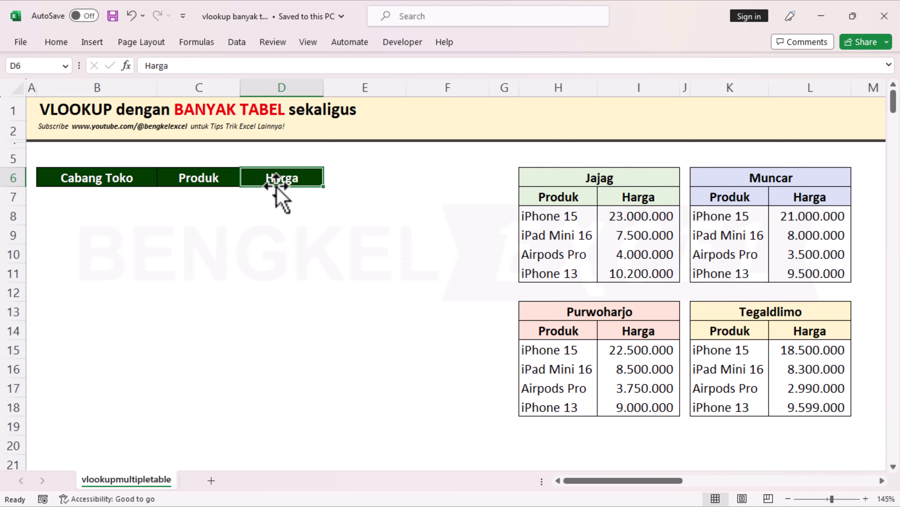
click(121, 193)
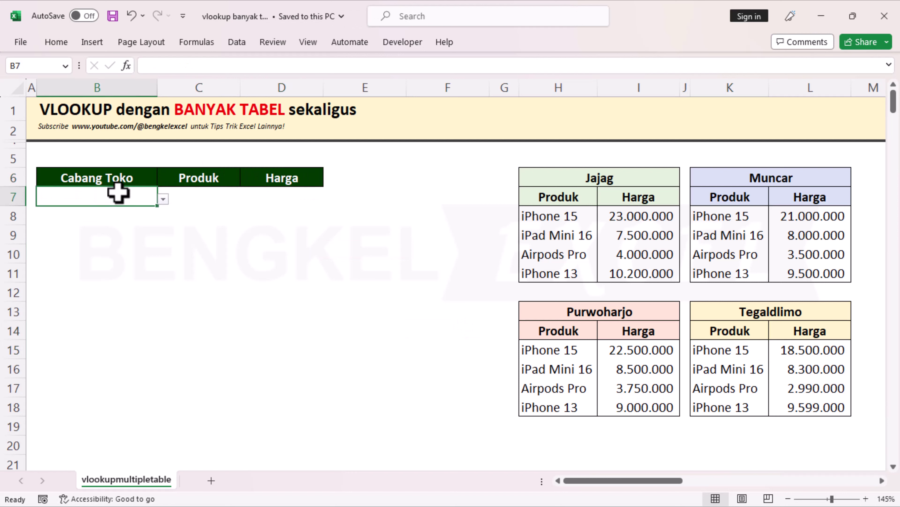
click(162, 199)
click(115, 212)
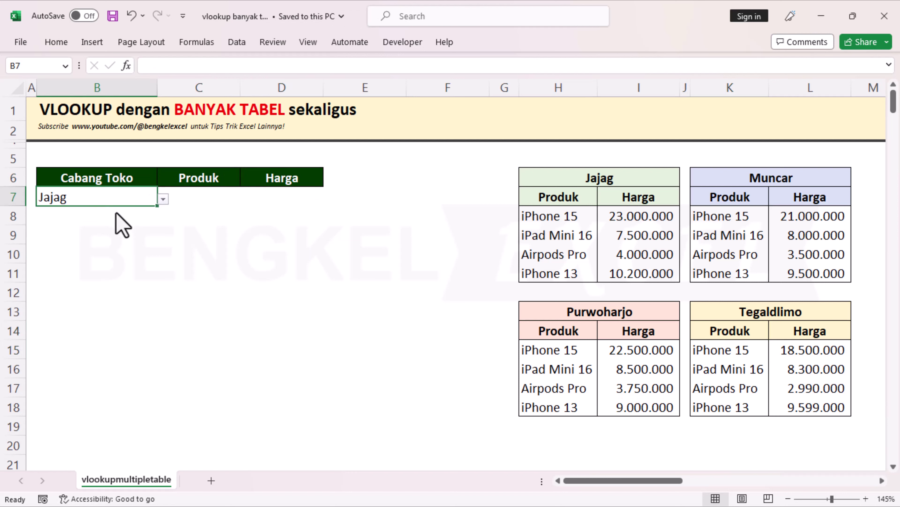
Pick Airpods Pro as the product and select the empty Harga cell D7.
click(225, 193)
click(246, 199)
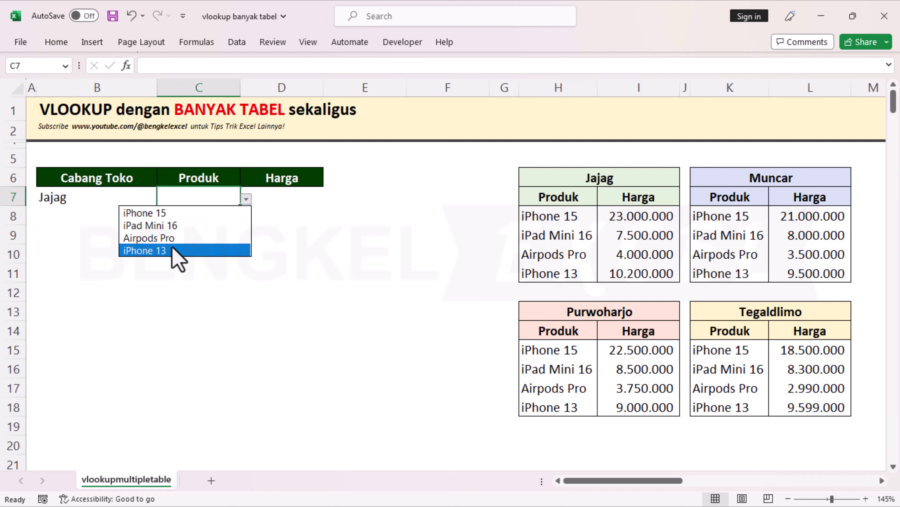
click(149, 238)
click(281, 201)
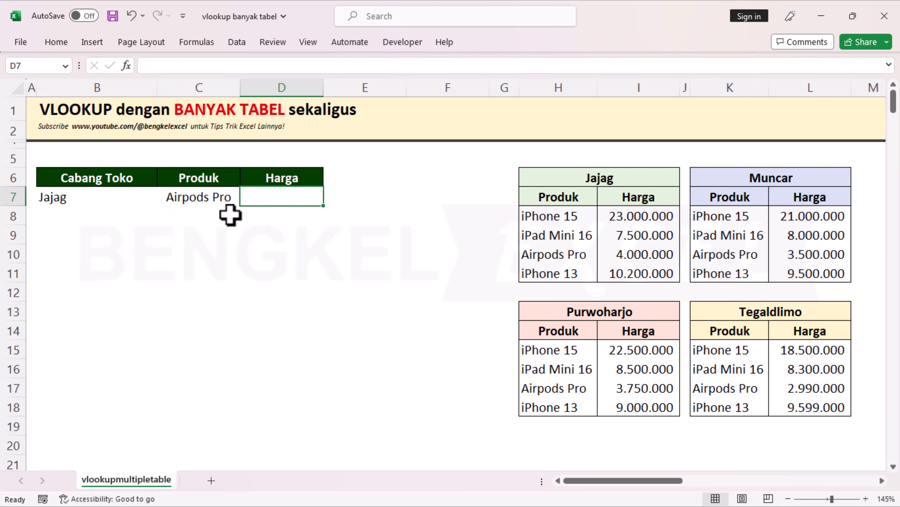
click(108, 197)
click(191, 197)
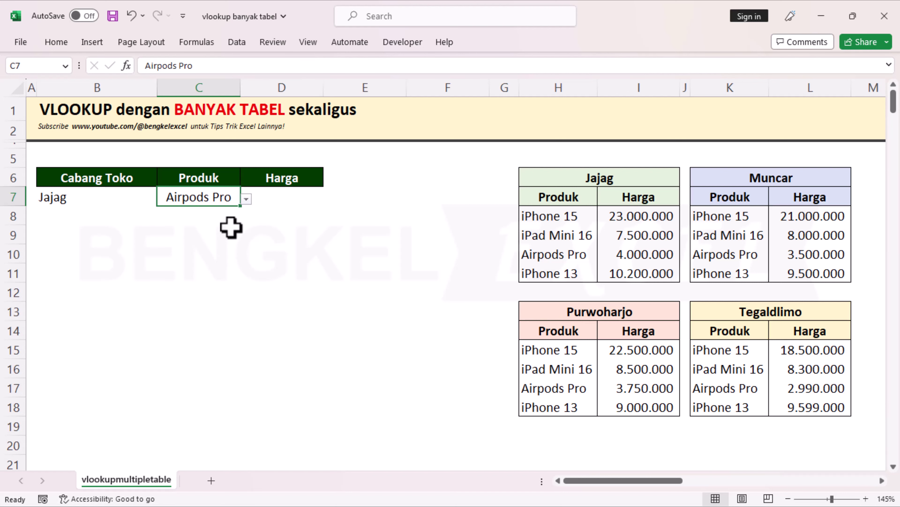
click(575, 214)
click(665, 209)
click(766, 203)
click(808, 233)
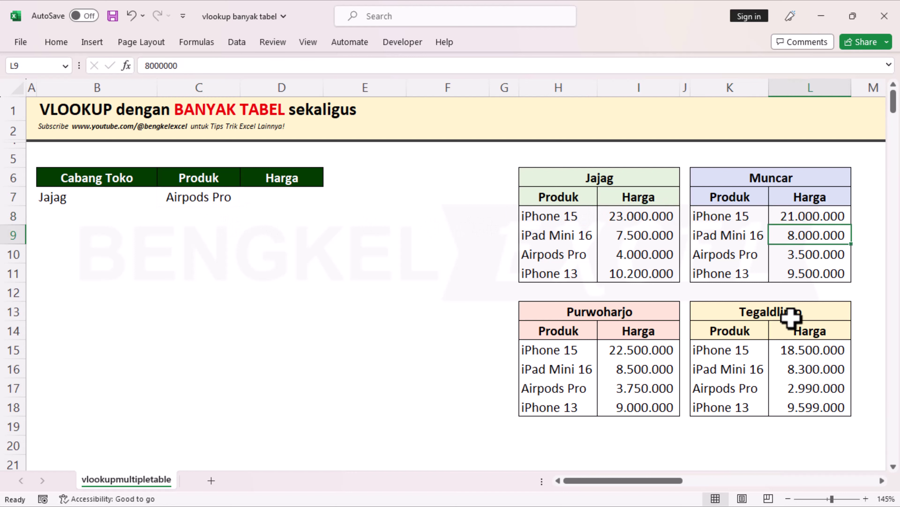
click(792, 332)
click(656, 307)
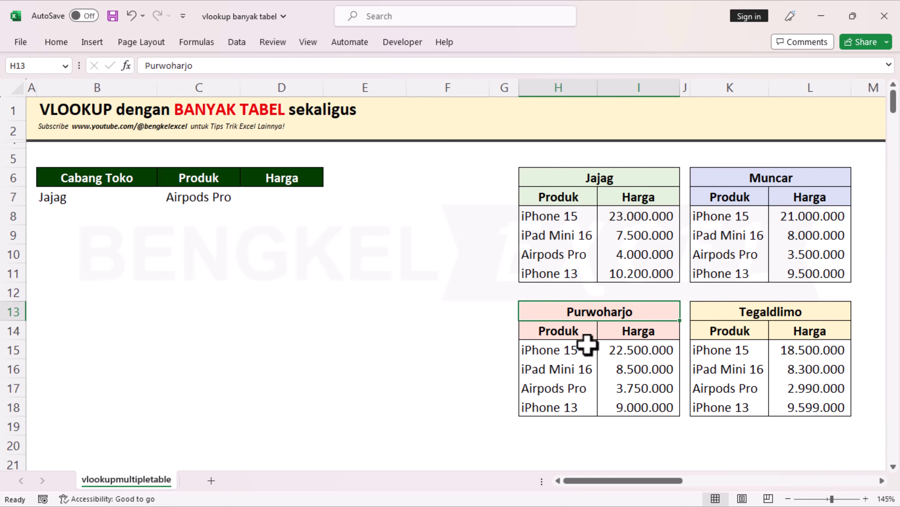
click(582, 346)
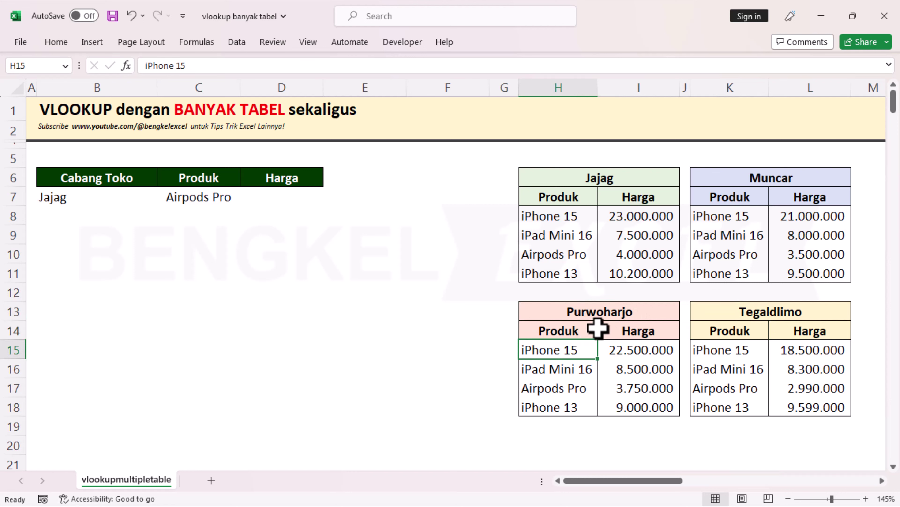
click(608, 261)
click(795, 360)
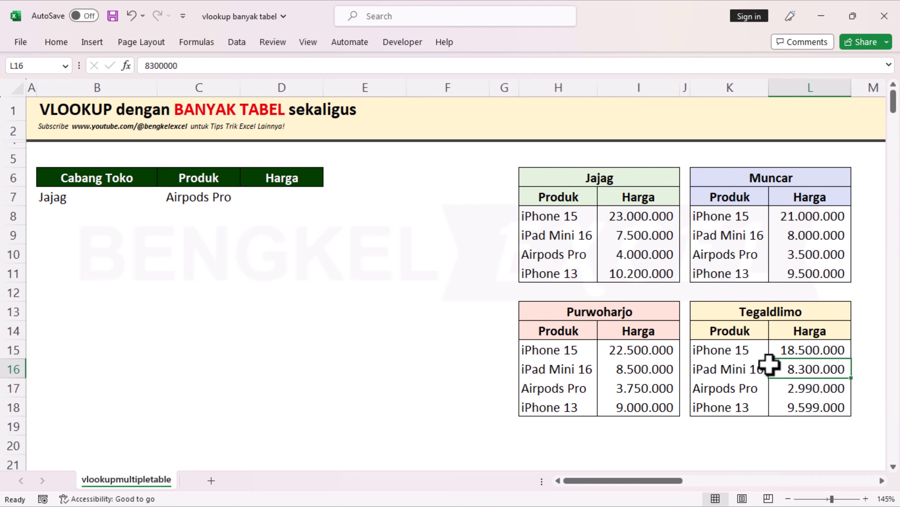
click(74, 198)
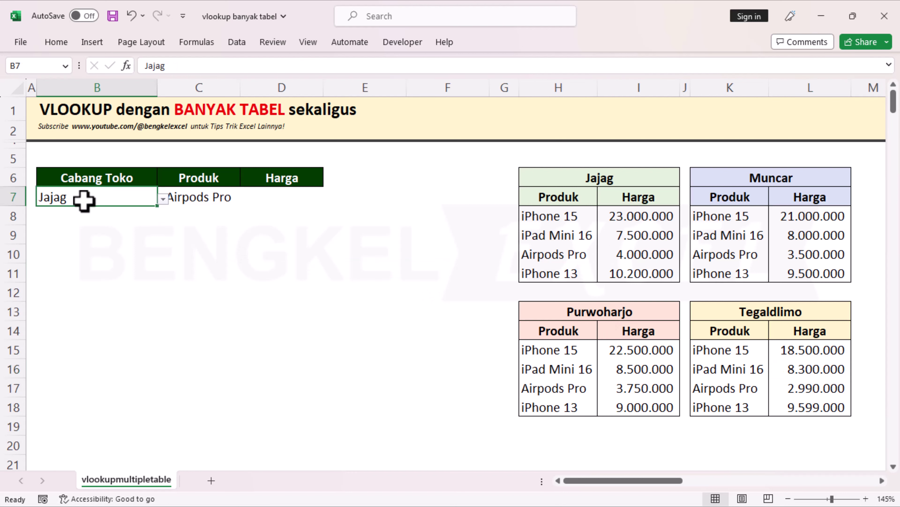
click(206, 198)
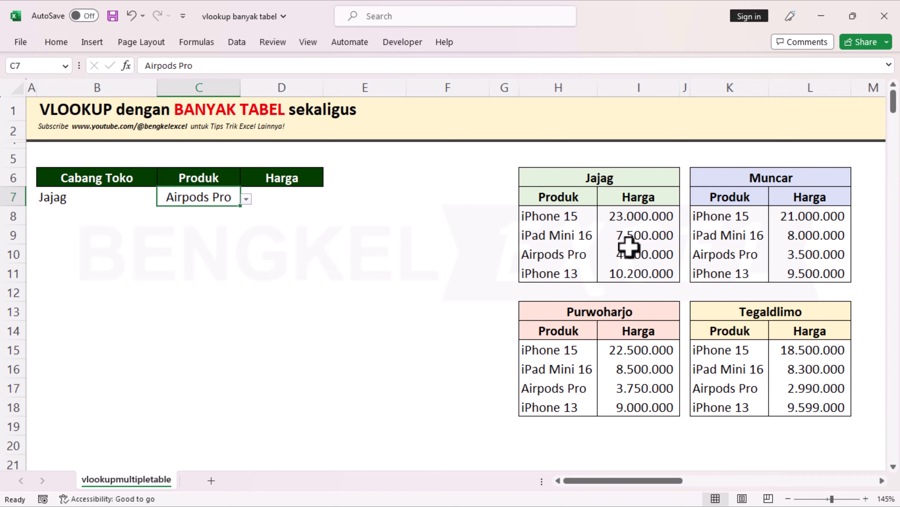
click(647, 255)
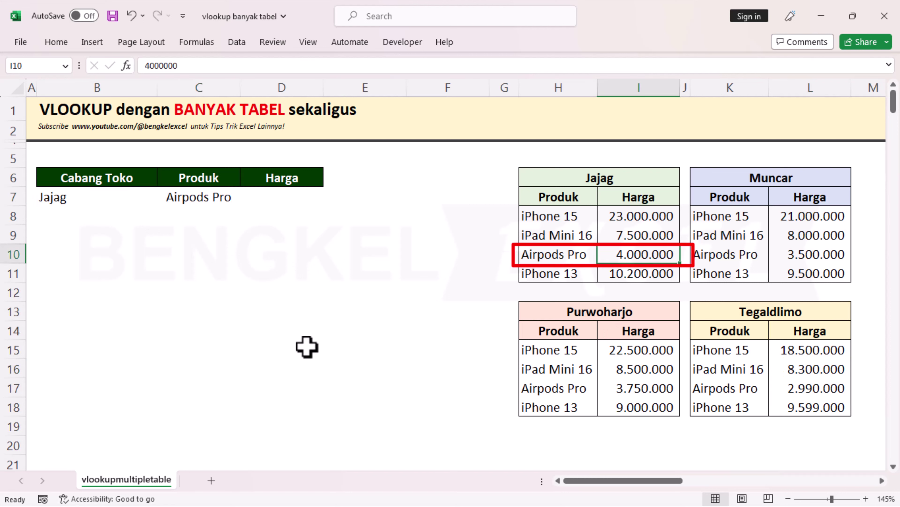
click(582, 179)
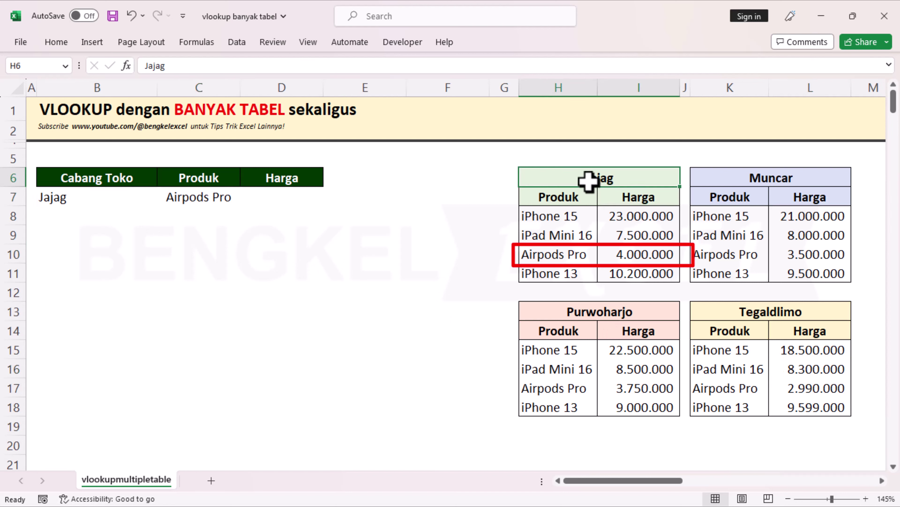
click(642, 197)
click(636, 254)
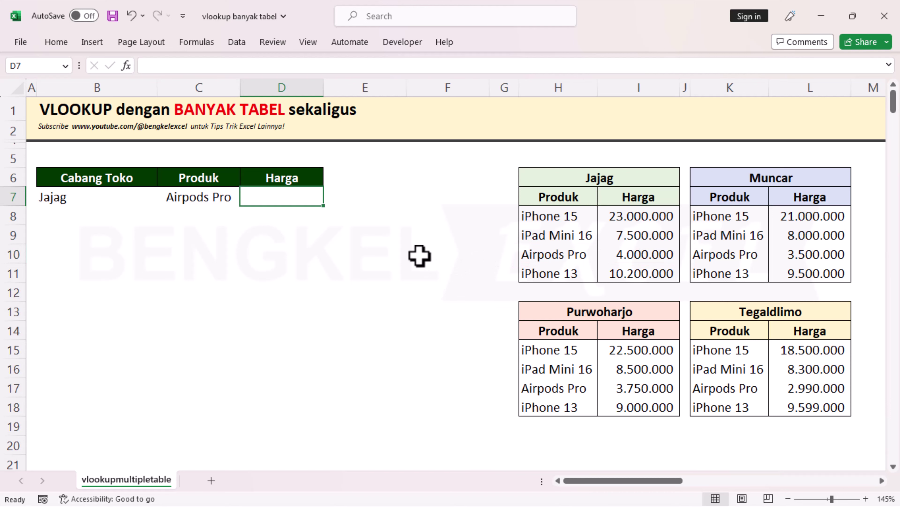
Begin D7 with =VLOOKUP(C7; using the product cell as the lookup value.
text(=)
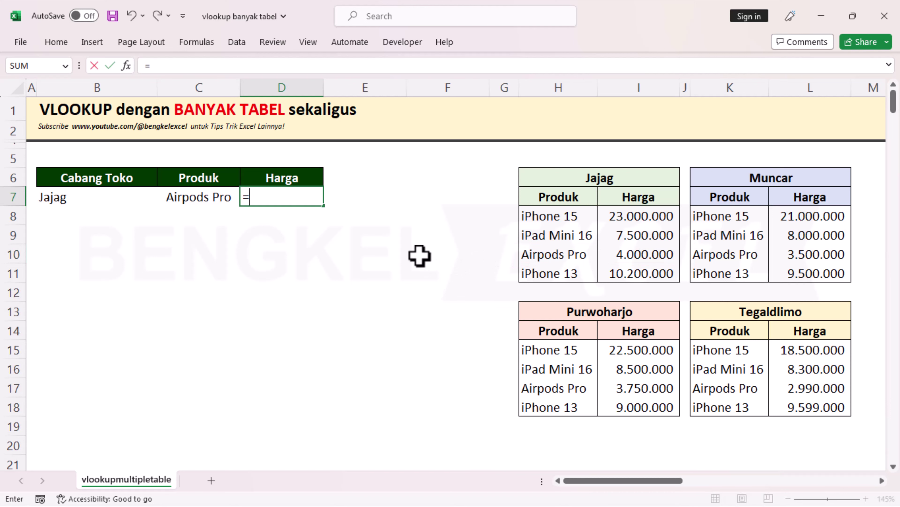
text(VLOO)
key(Tab)
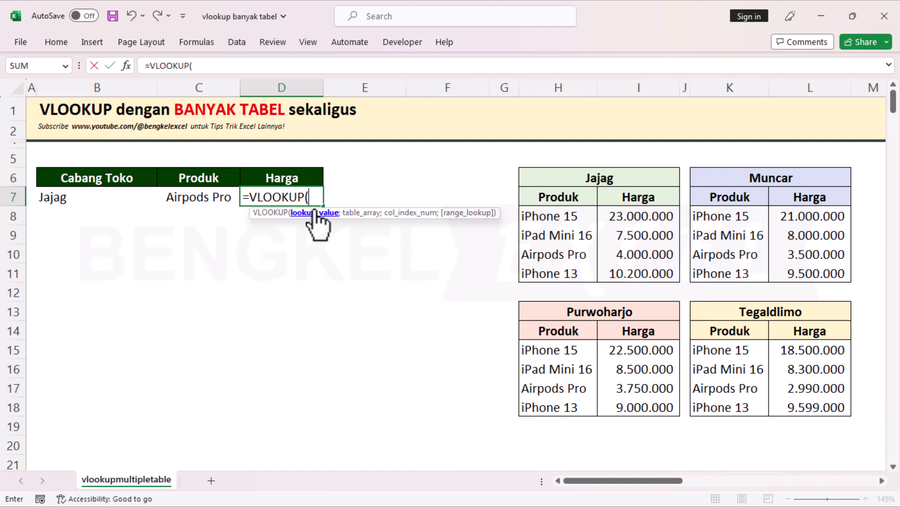
click(201, 198)
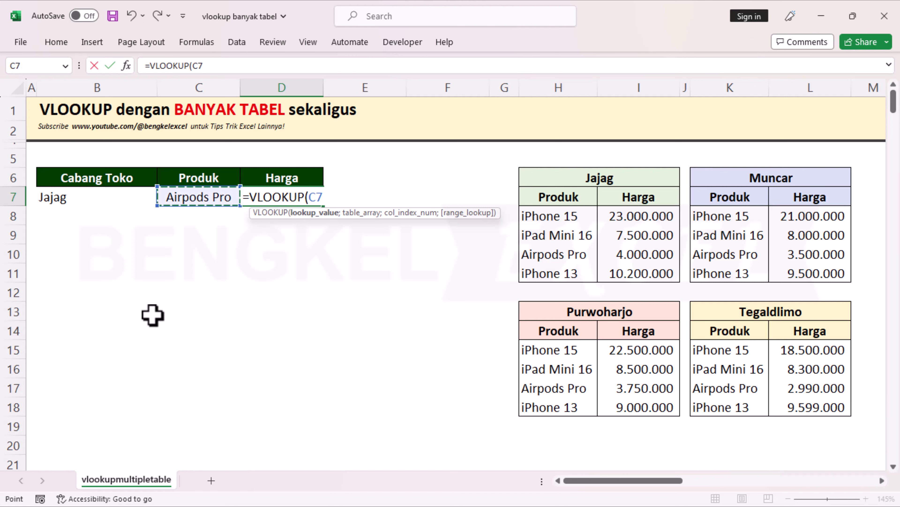
text(;)
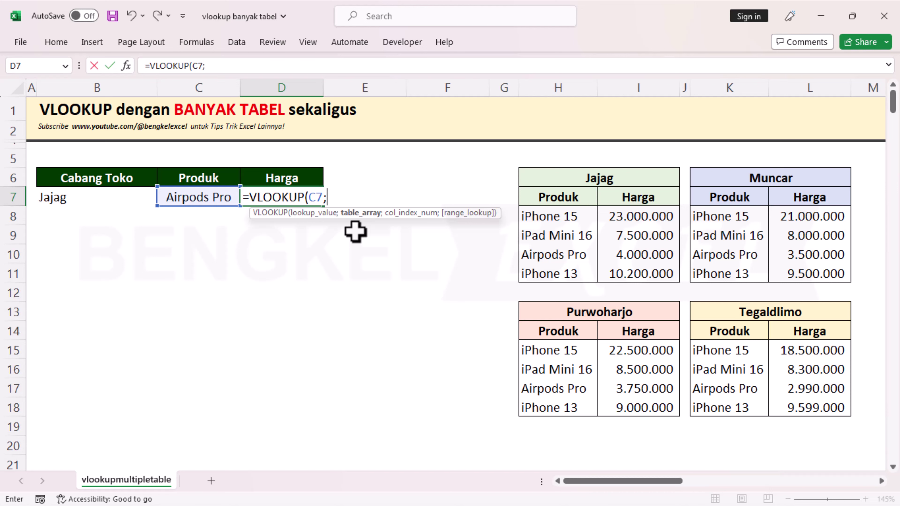
Insert SWITCH( as the table argument of the VLOOKUP in D7.
text(S)
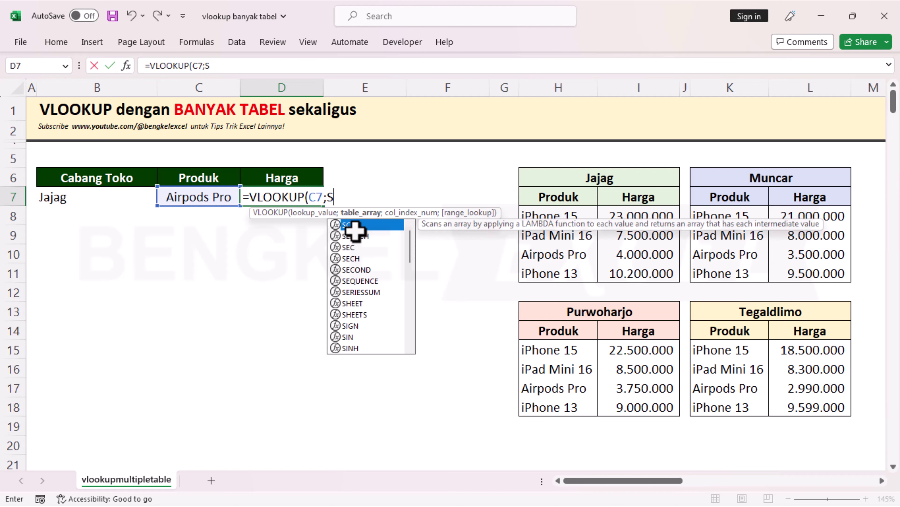
text(WI)
key(Tab)
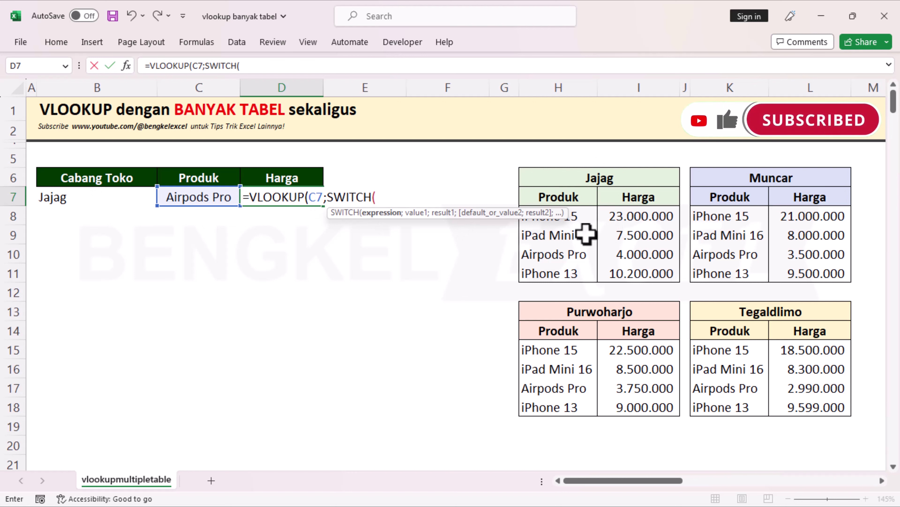
Make branch cell B7 the SWITCH expression and Jajag header H6 its first value.
click(82, 201)
text(;)
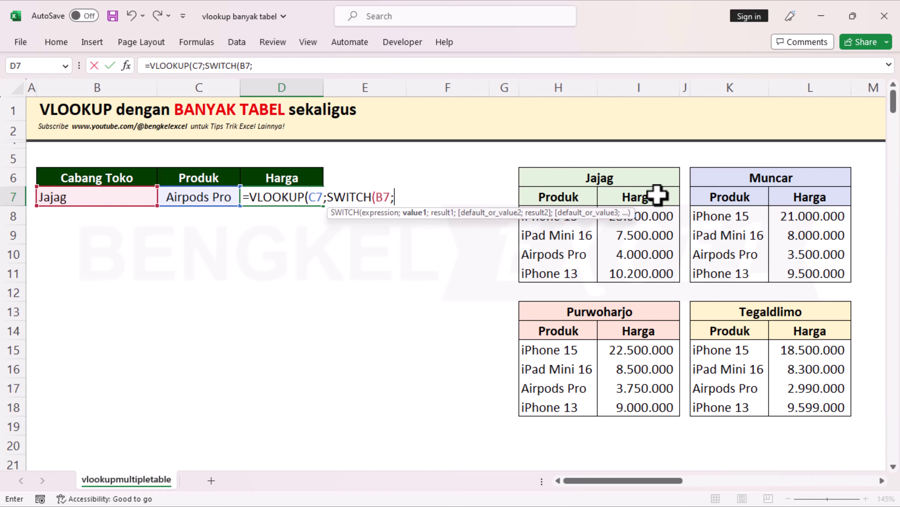
click(609, 181)
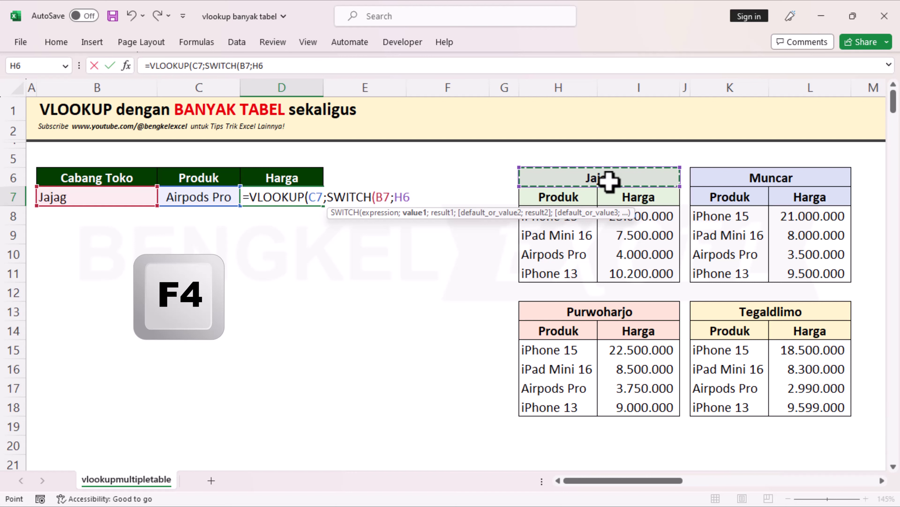
Lock the Jajag header as $H$6 and pair it with the absolute range $H$8:$I$11.
key(F4)
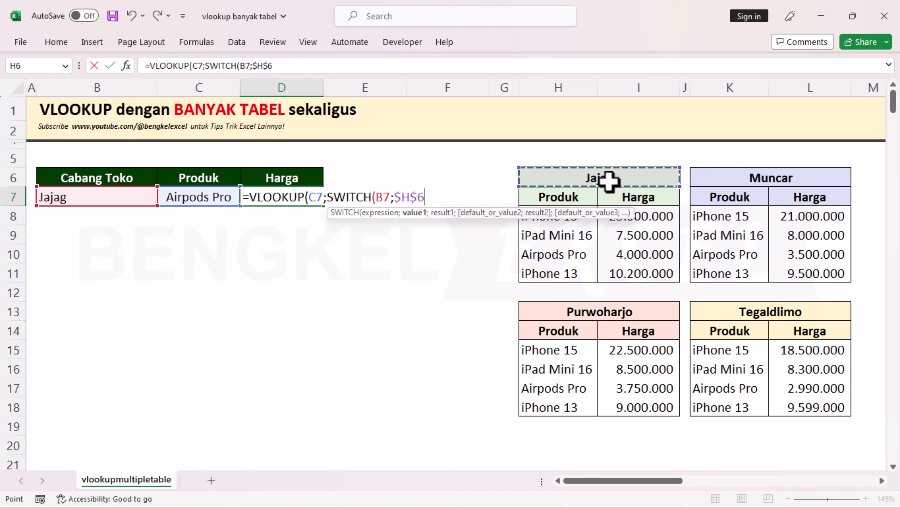
text(;)
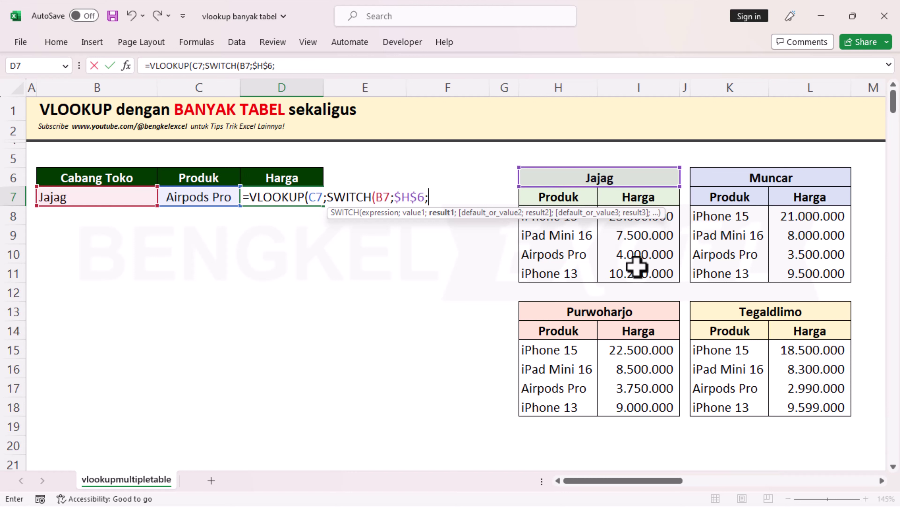
drag(658, 275, 553, 213)
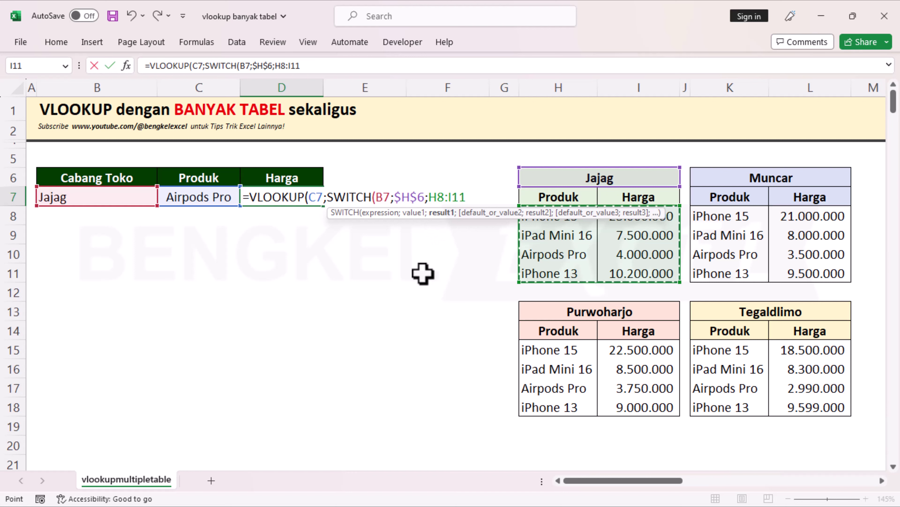
key(F4)
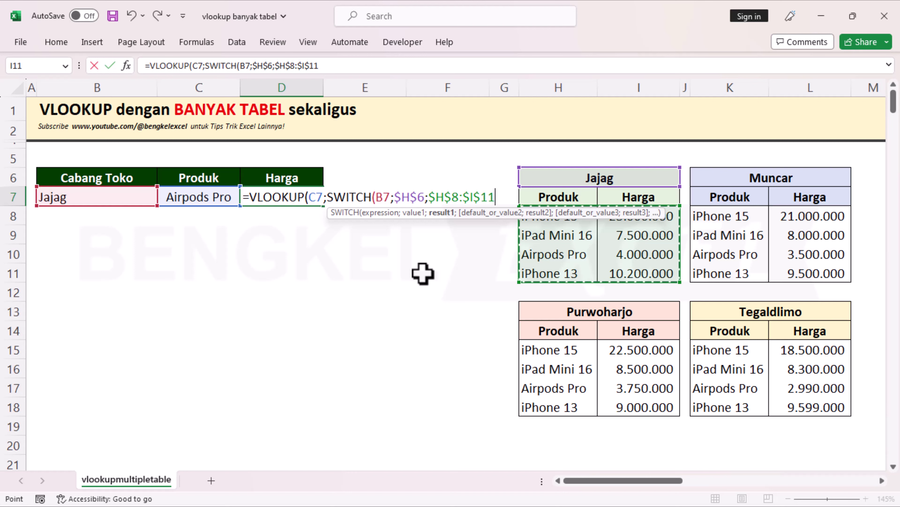
text(;)
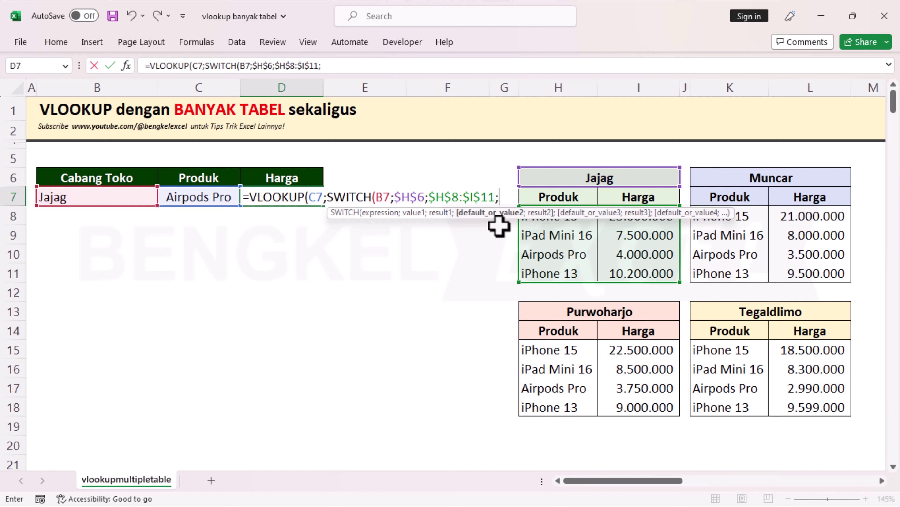
text($K)
Add the Muncar pair $K$6 and $K$8:$L$11 to the SWITCH.
key(BackSpace)
key(BackSpace)
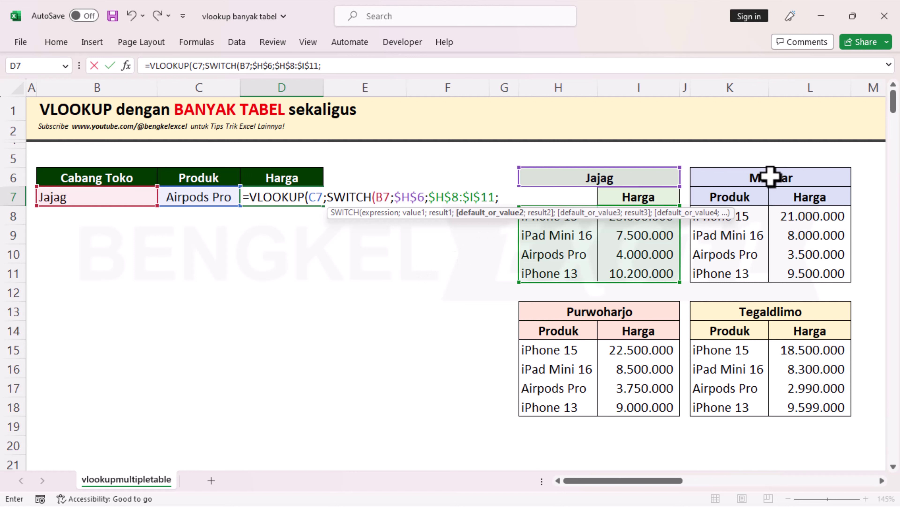
click(793, 177)
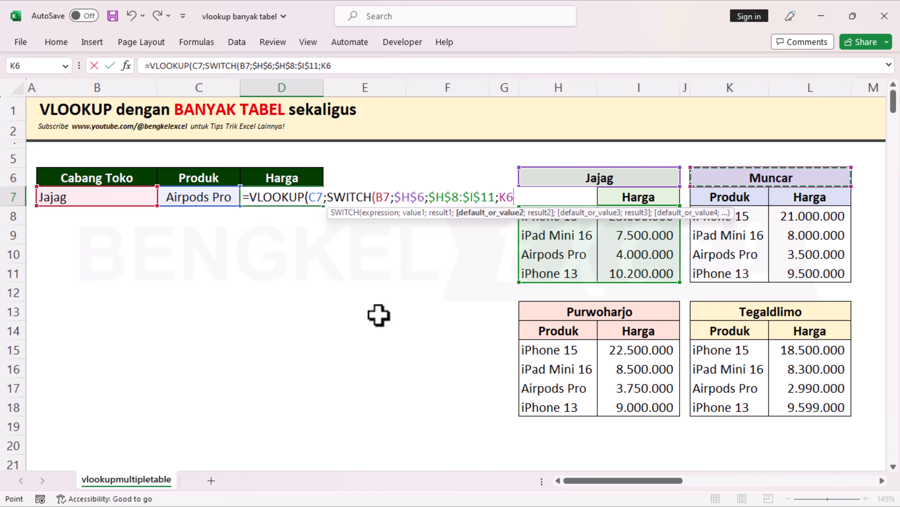
key(F4)
text($K$6;)
drag(829, 273, 725, 216)
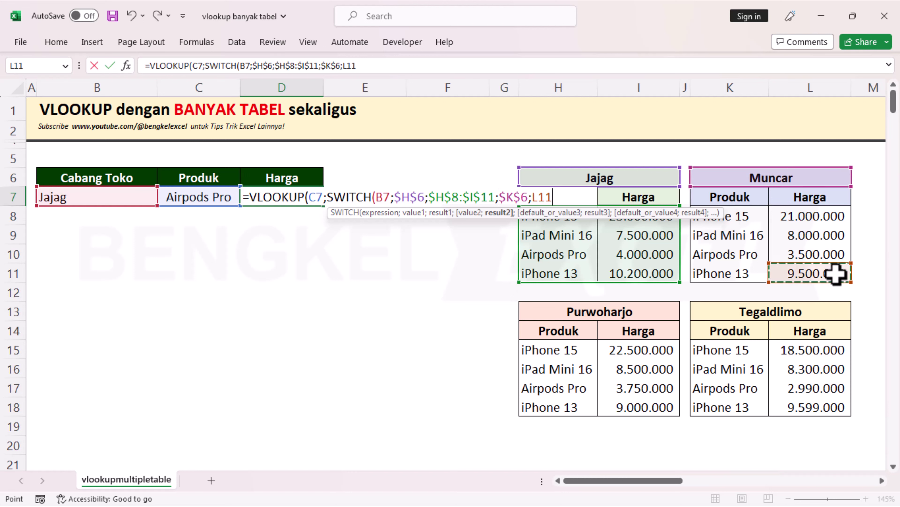
key(F4)
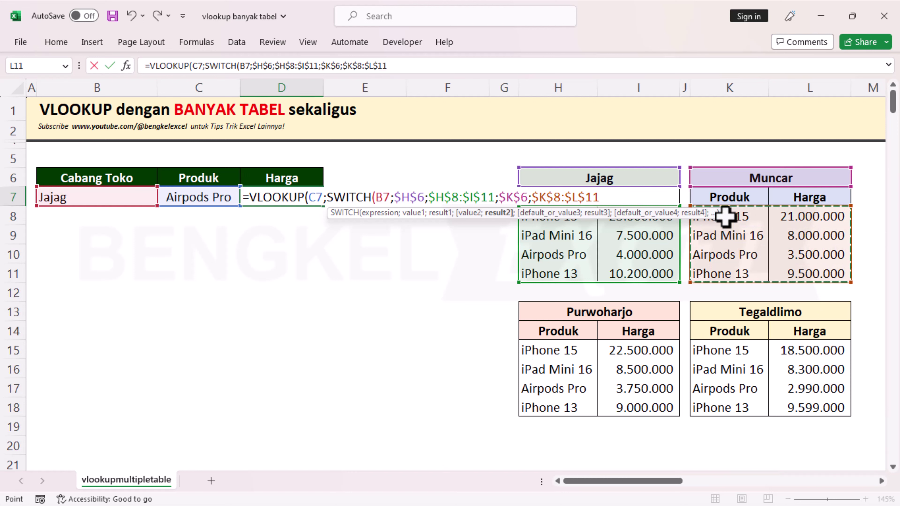
text(;)
Add Purwoharjo ($H$13, $H$15:$I$18) and Tegaldlimo ($K$13, $K$15:$L$18) pairs and close SWITCH.
click(622, 308)
key(F4)
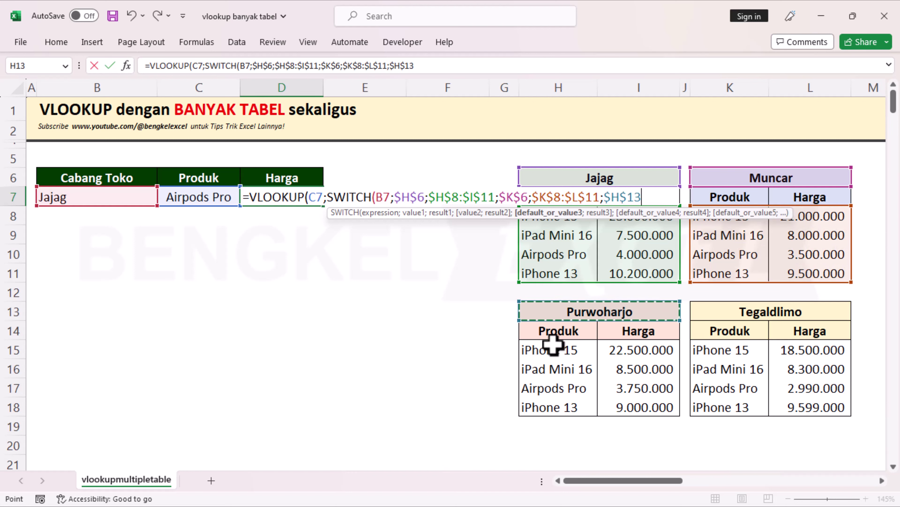
text(;)
drag(554, 348, 626, 401)
key(F4)
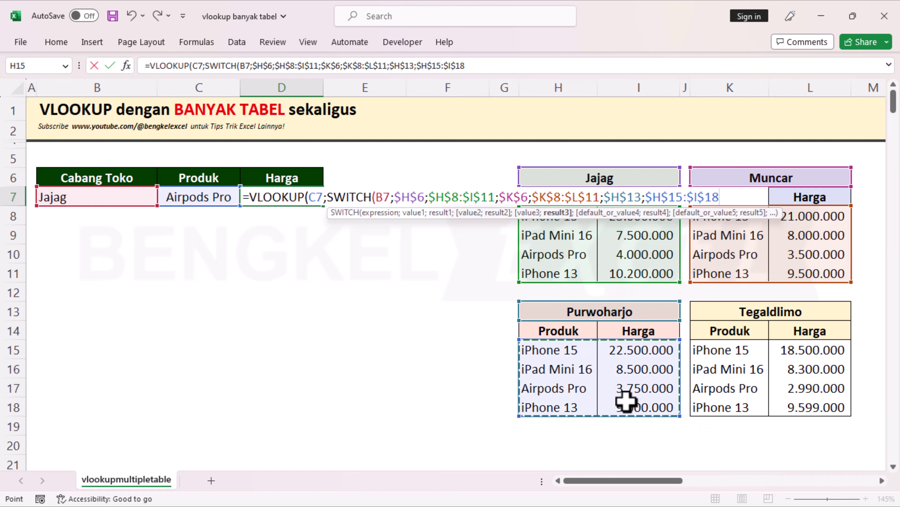
text(;)
click(762, 313)
text(;)
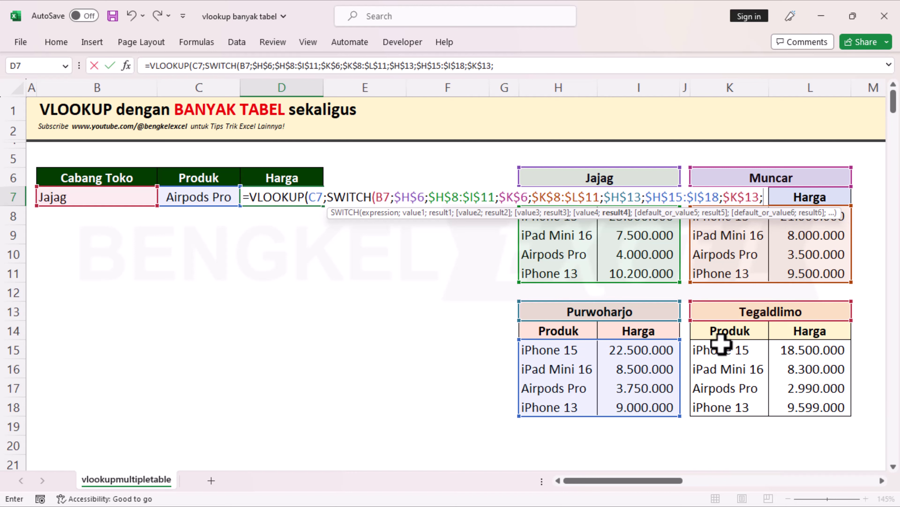
drag(719, 345, 794, 402)
key(F4)
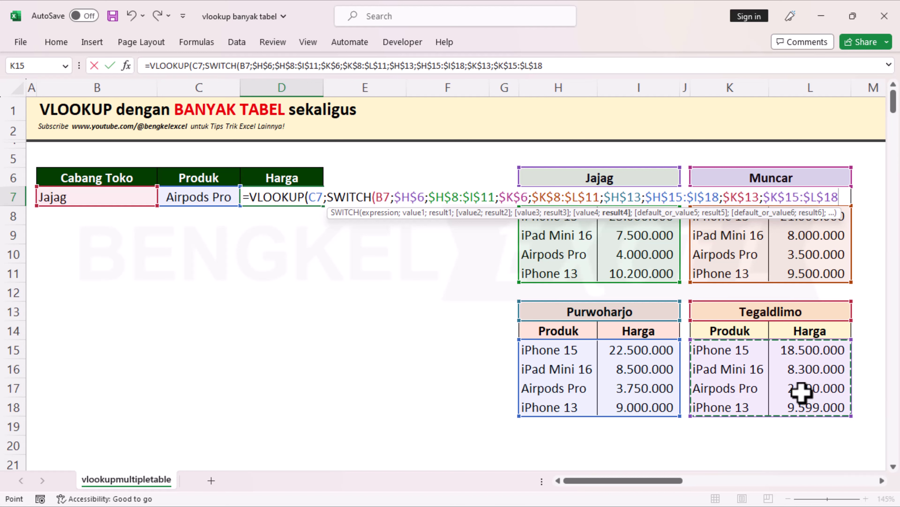
text())
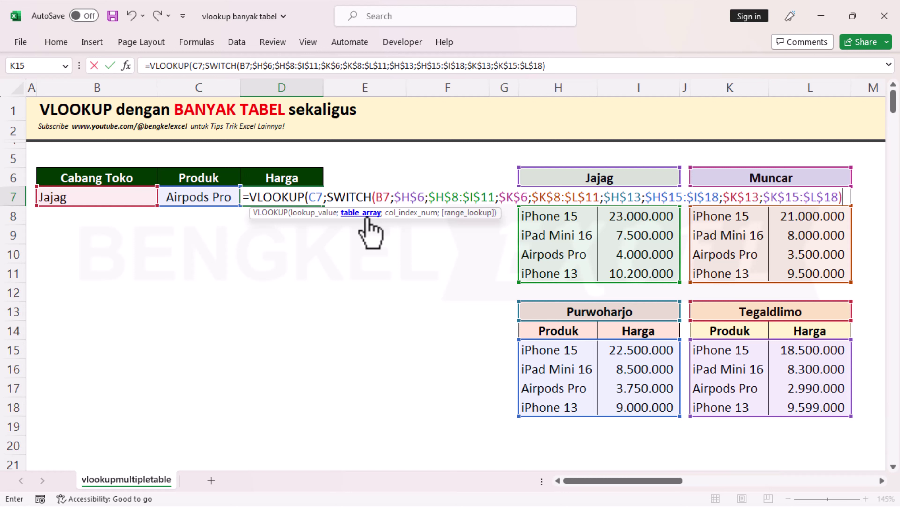
Finish the VLOOKUP with column 2 and exact match 0, so D7 returns 4.000.000.
text(;)
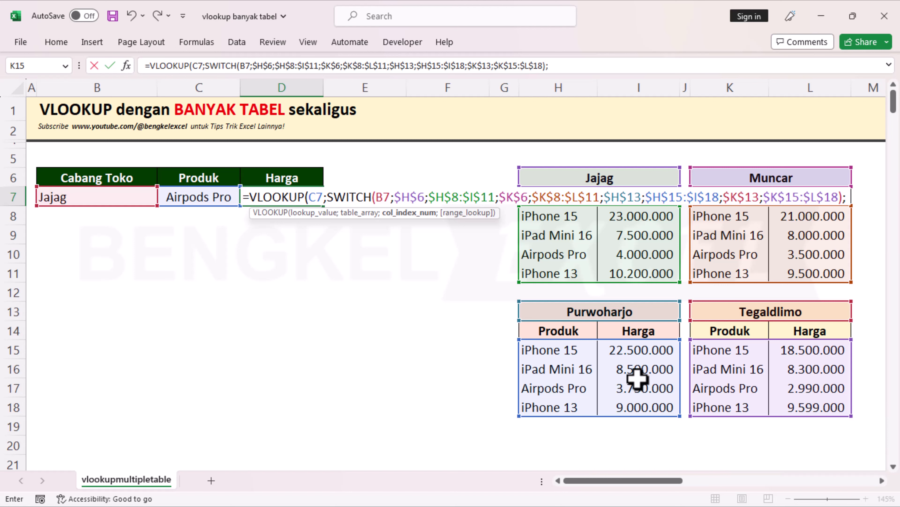
text(2;)
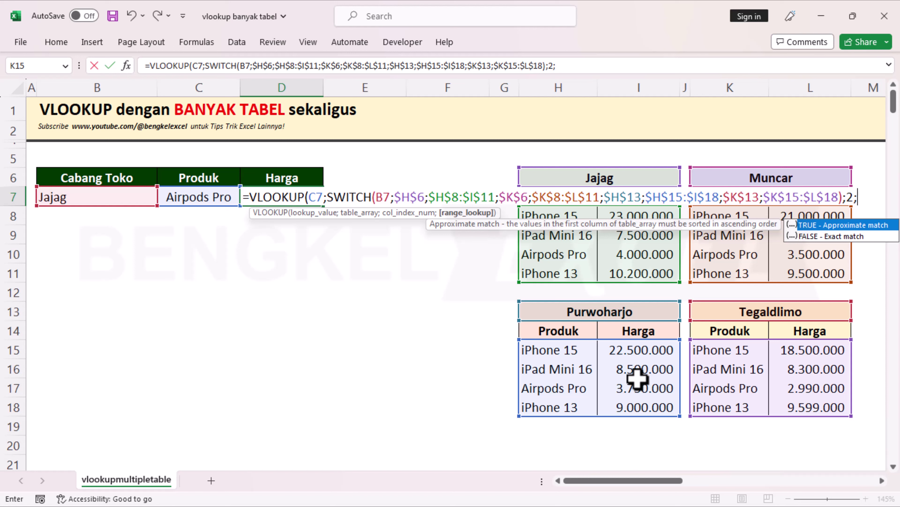
text(0))
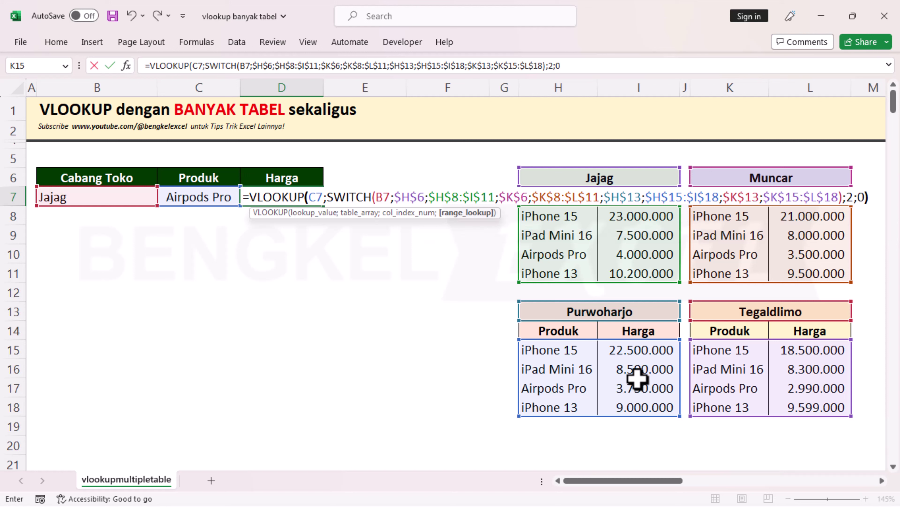
key(Return)
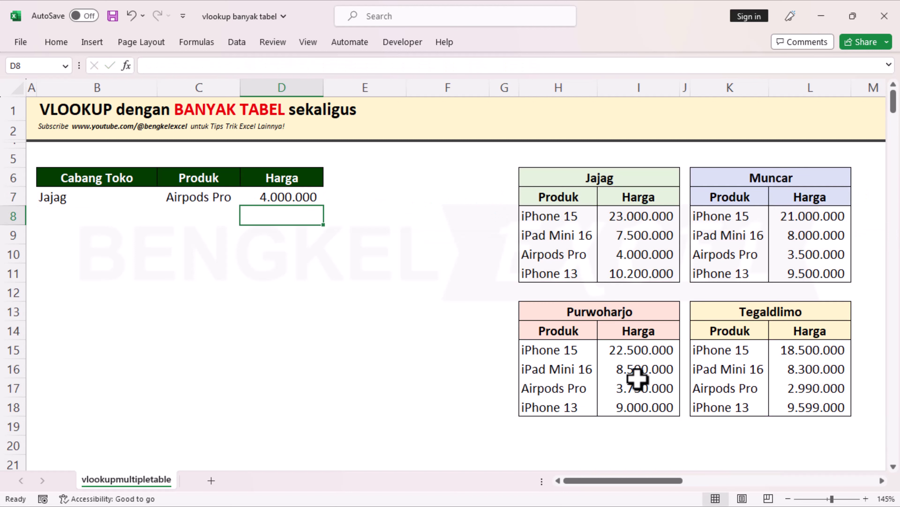
Compare D7 with Jajag's Airpods Pro price, then change the branch to Purwoharjo.
click(272, 198)
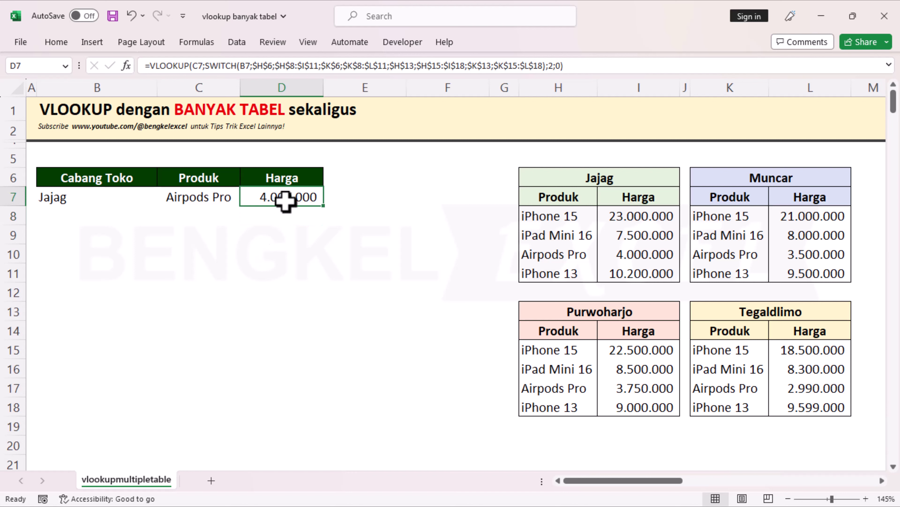
click(654, 254)
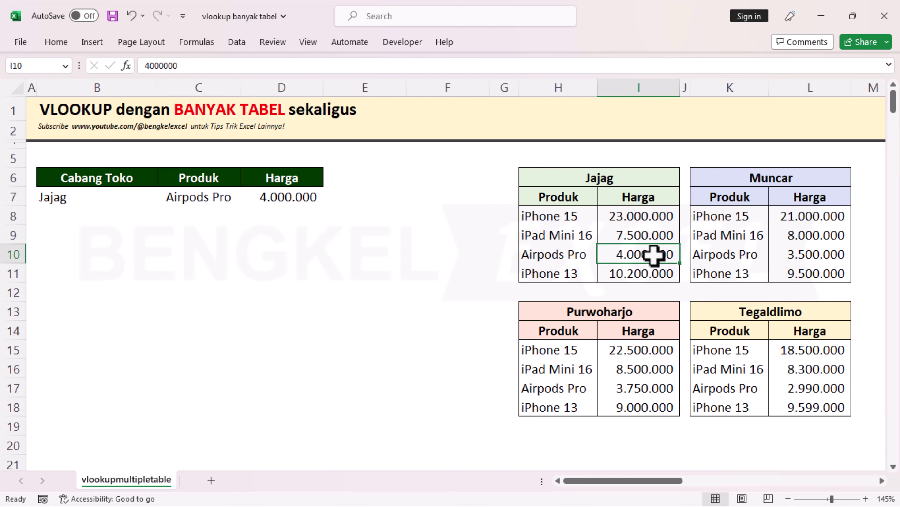
click(105, 201)
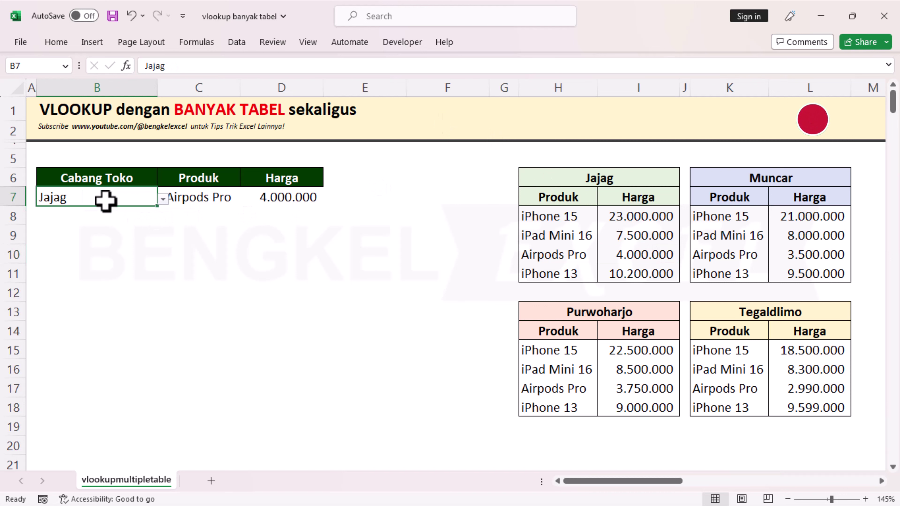
click(169, 198)
click(106, 234)
key(Right)
key(Right)
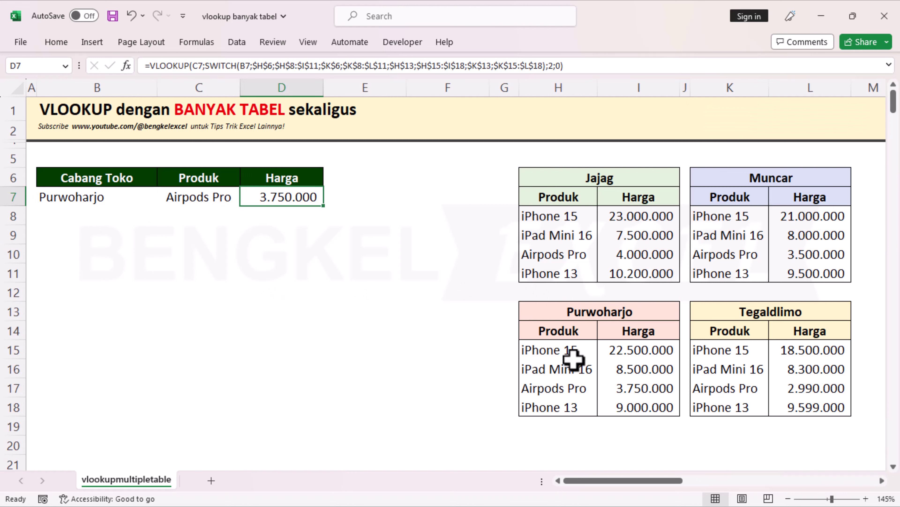
Confirm Purwoharjo's Airpods Pro price 3.750.000 in H17:I17 and save the workbook.
click(553, 384)
click(620, 389)
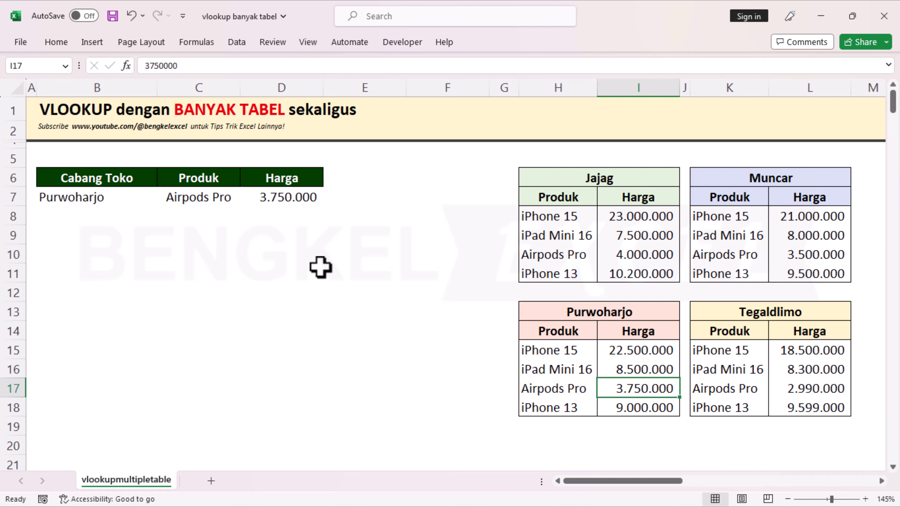
key(ctrl+s)
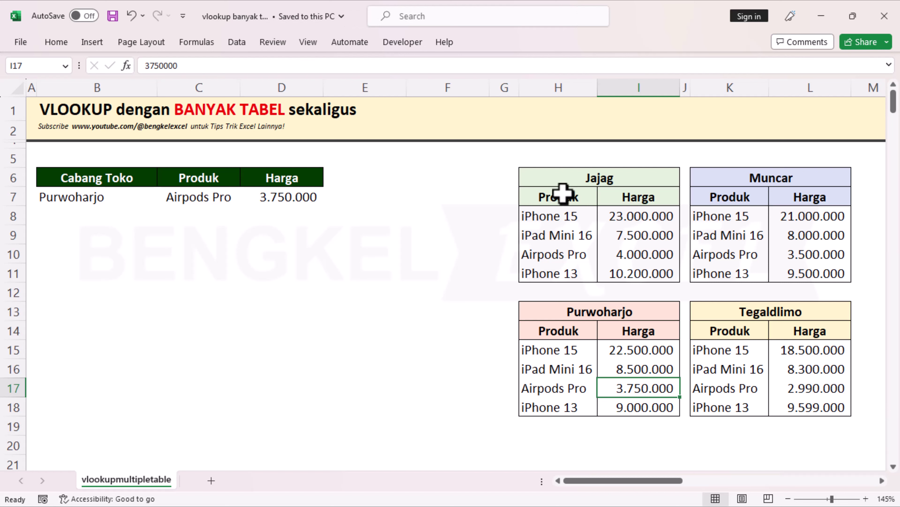
Select the four branch tables H6:L18 and start a new formula-based conditional formatting rule.
mouse_move(554, 183)
mouse_down()
mouse_move(546, 217)
mouse_move(663, 358)
mouse_move(798, 407)
mouse_up()
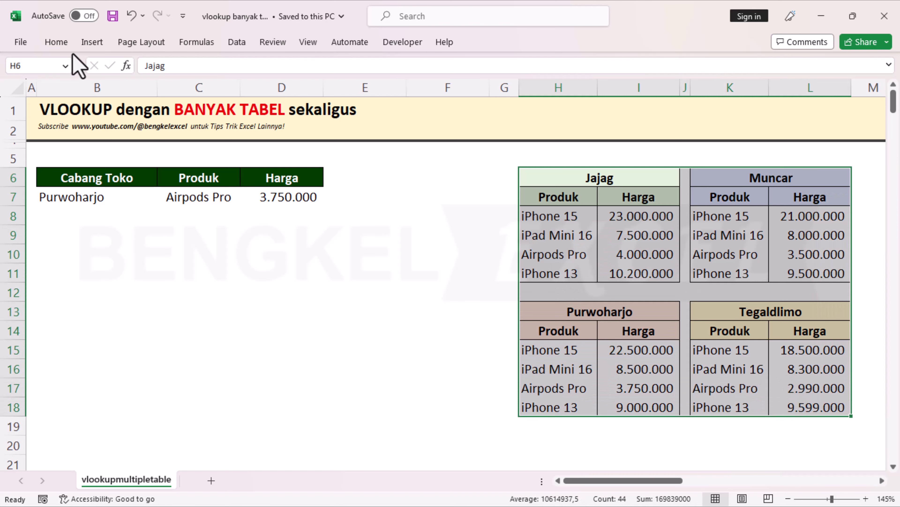
click(61, 47)
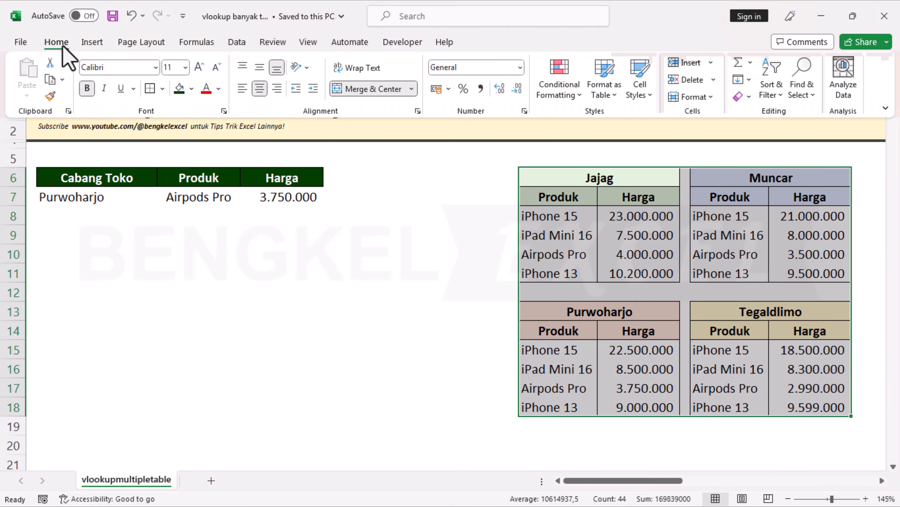
click(578, 97)
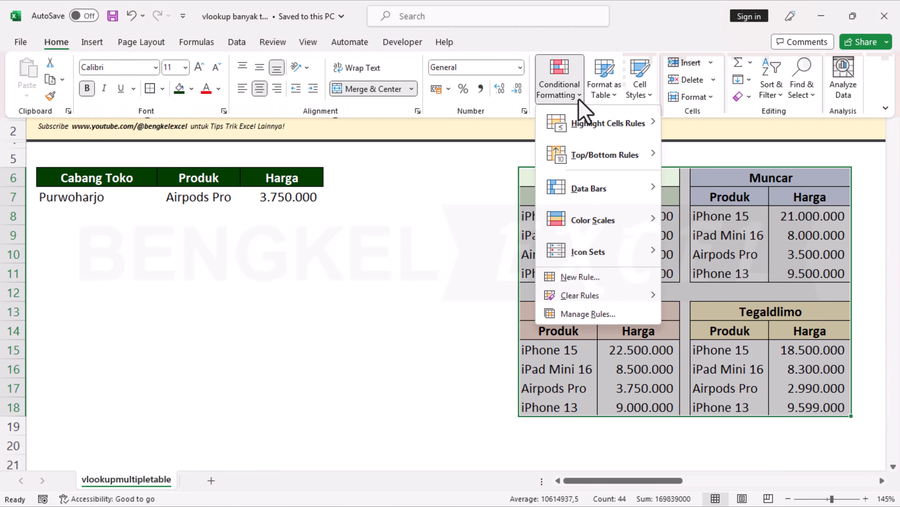
click(580, 276)
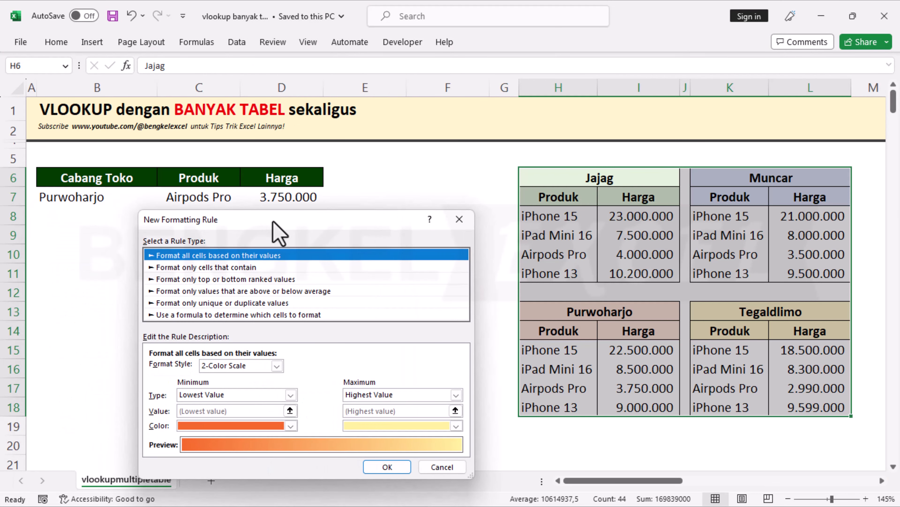
drag(322, 222, 216, 225)
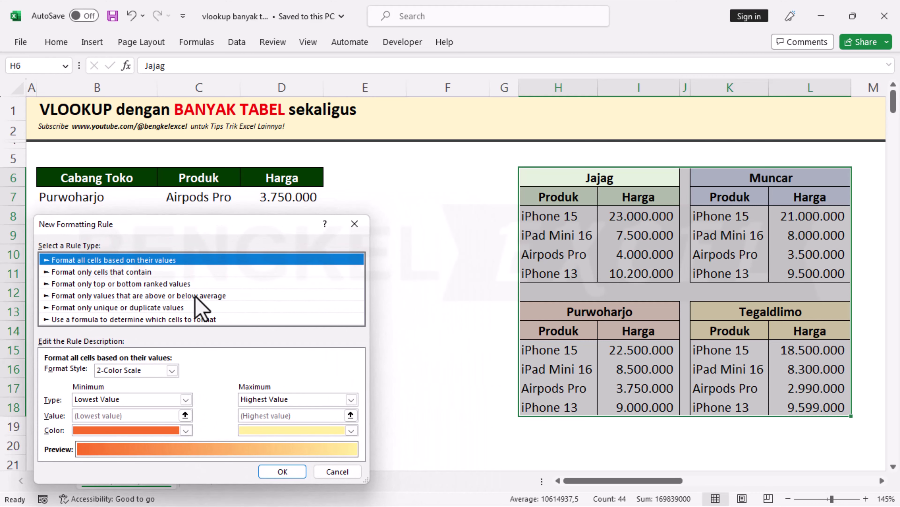
click(76, 319)
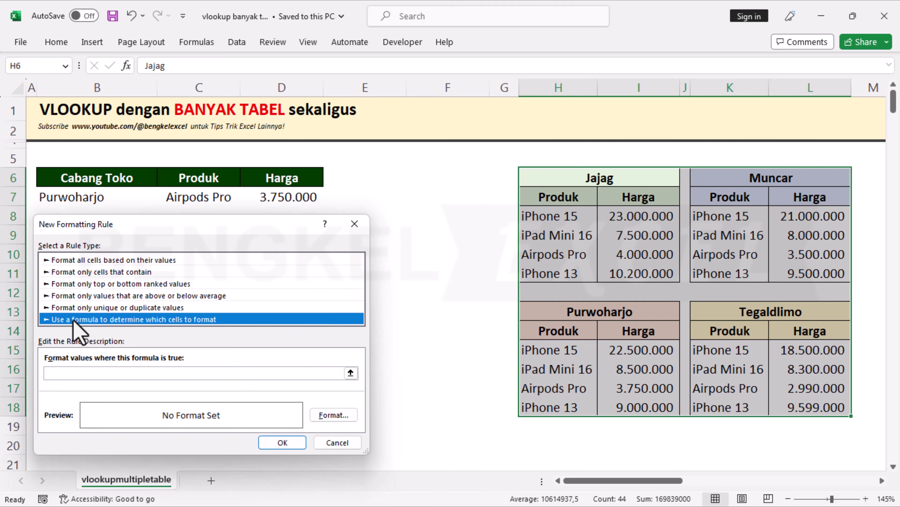
Enter the rule formula =H6=$D$7, with H6 as a relative reference.
click(57, 373)
click(58, 373)
text(=)
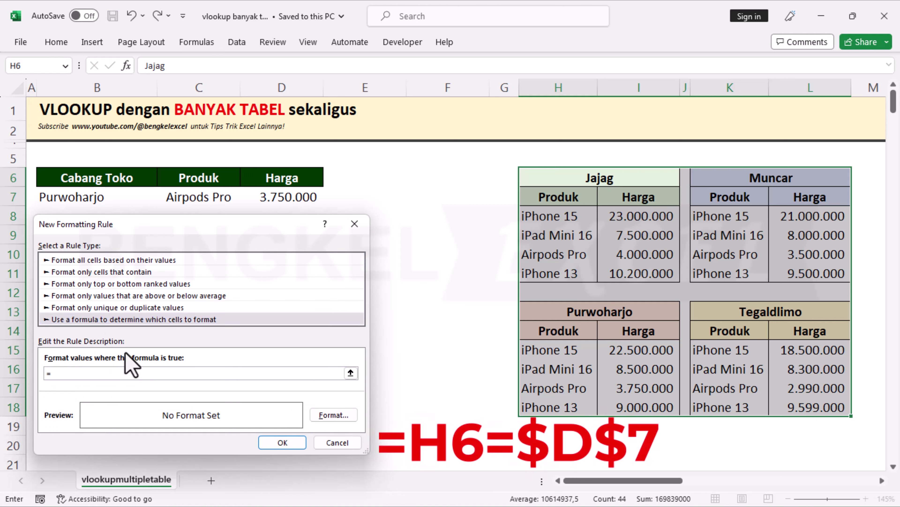
click(542, 176)
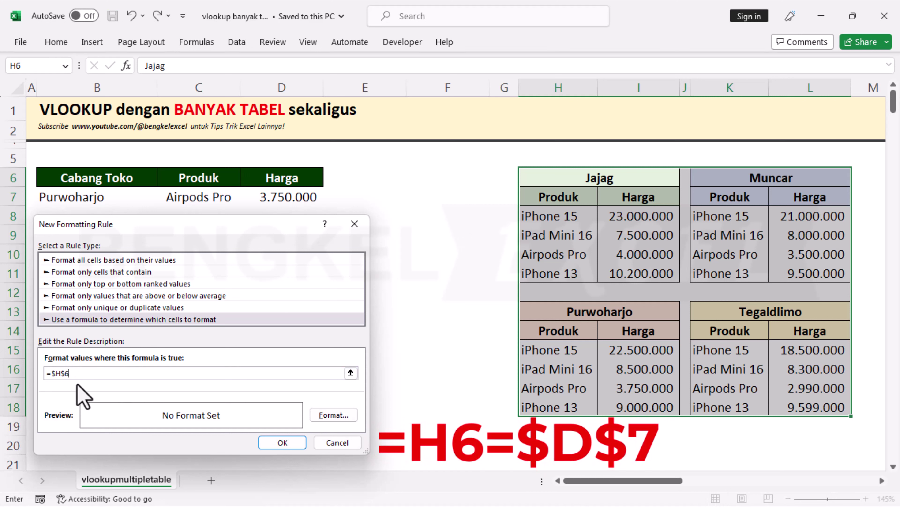
click(65, 373)
key(BackSpace)
click(55, 373)
key(BackSpace)
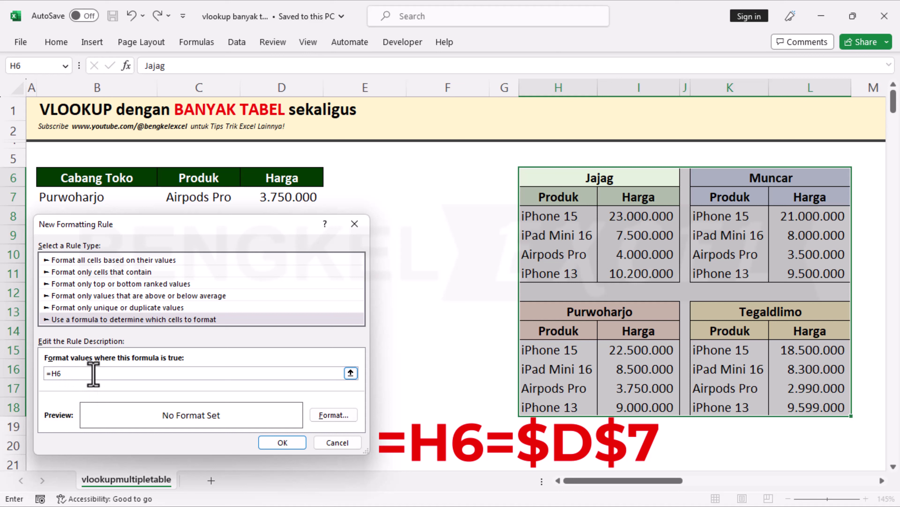
text(=)
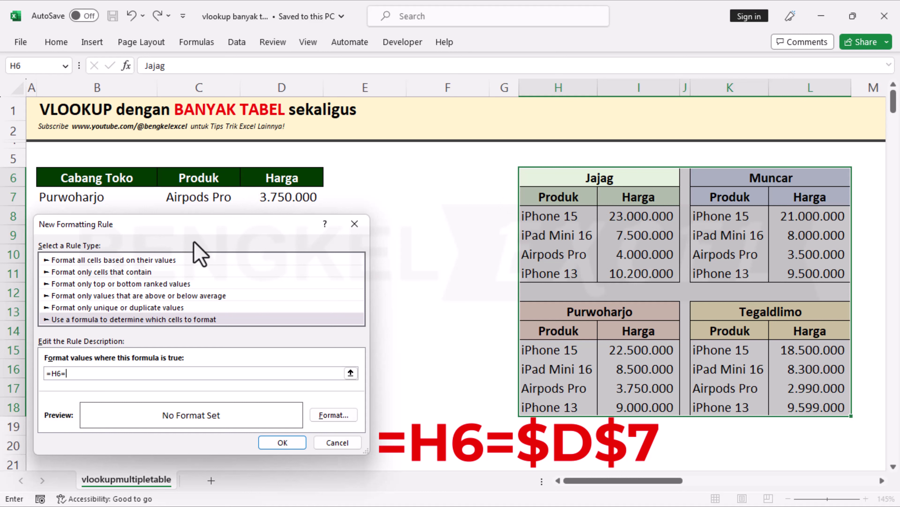
click(281, 199)
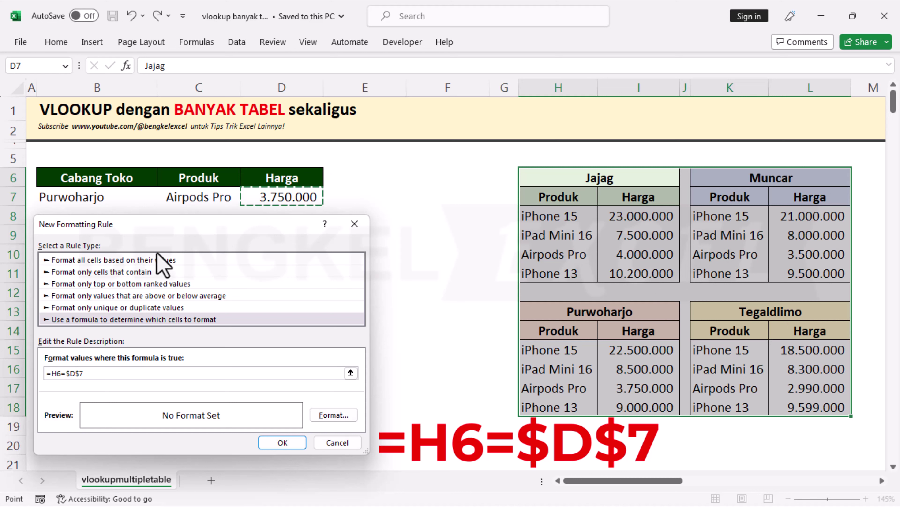
Format matching prices with red fill and white italic text, highlighting Purwoharjo's 3.750.000.
click(335, 415)
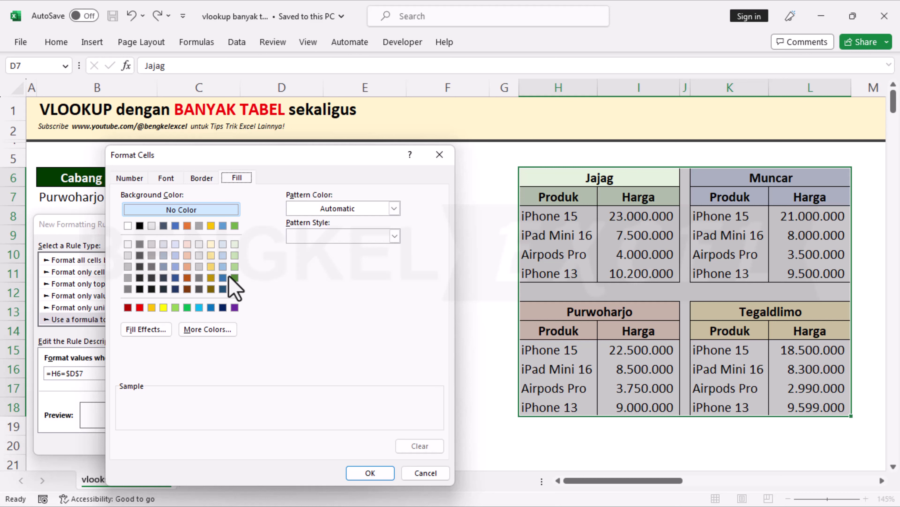
click(140, 307)
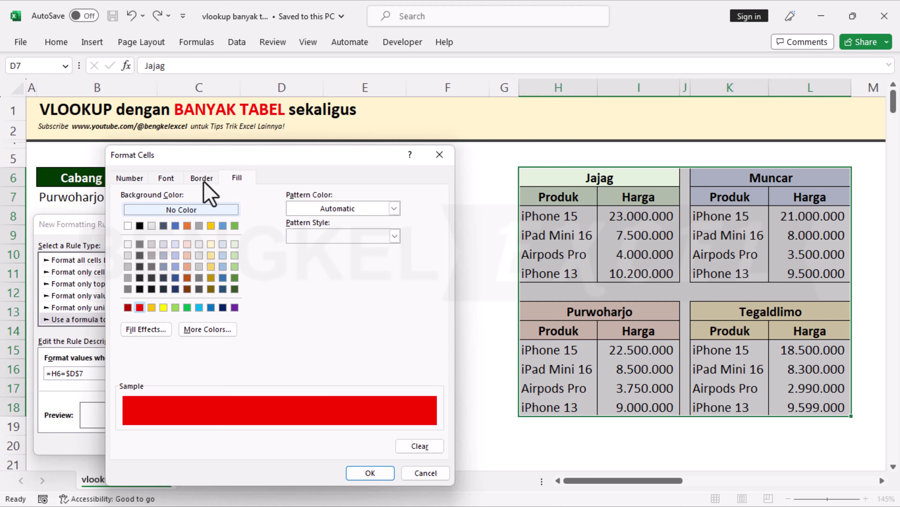
click(166, 177)
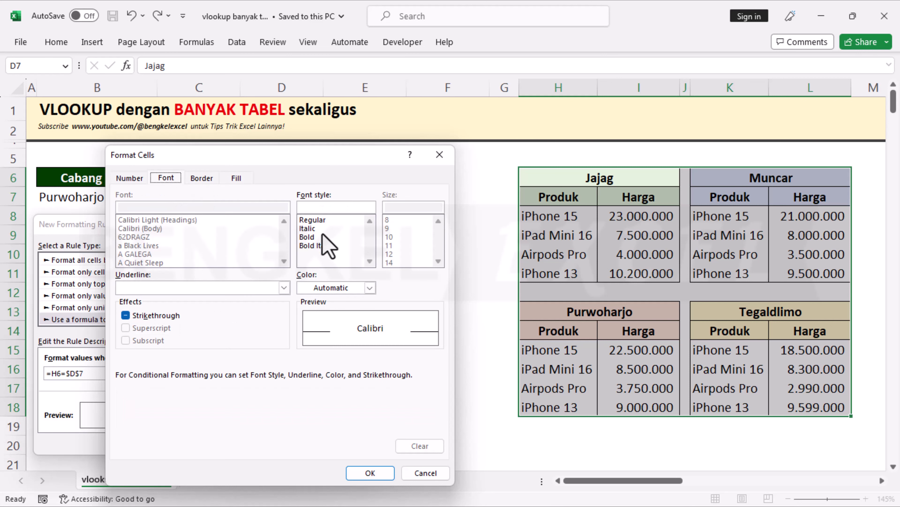
click(370, 287)
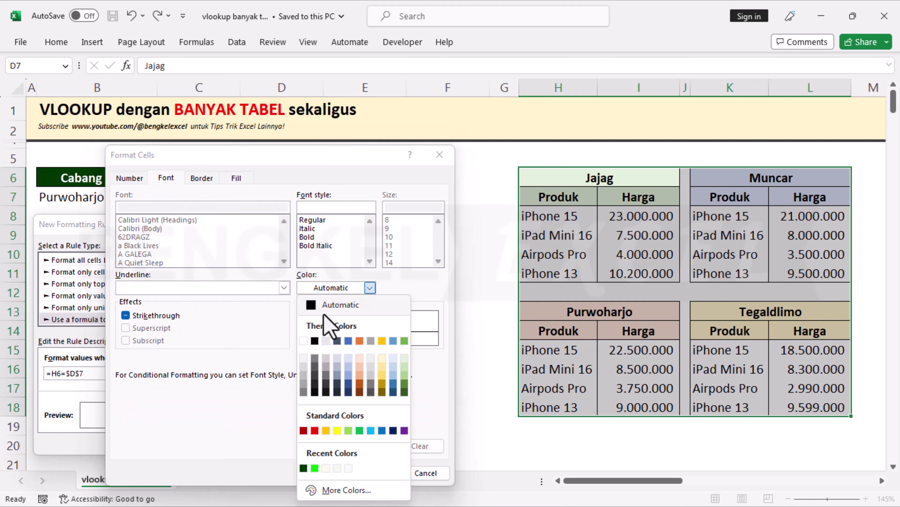
click(309, 340)
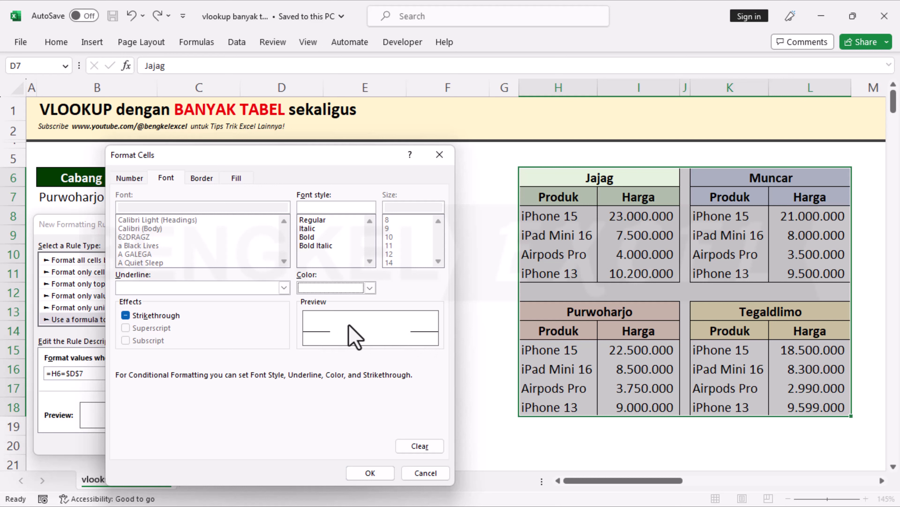
click(311, 229)
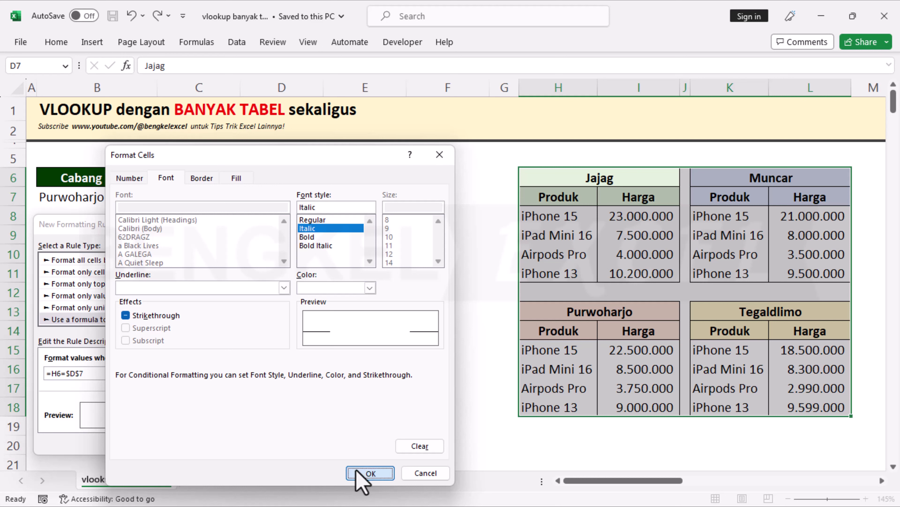
click(365, 474)
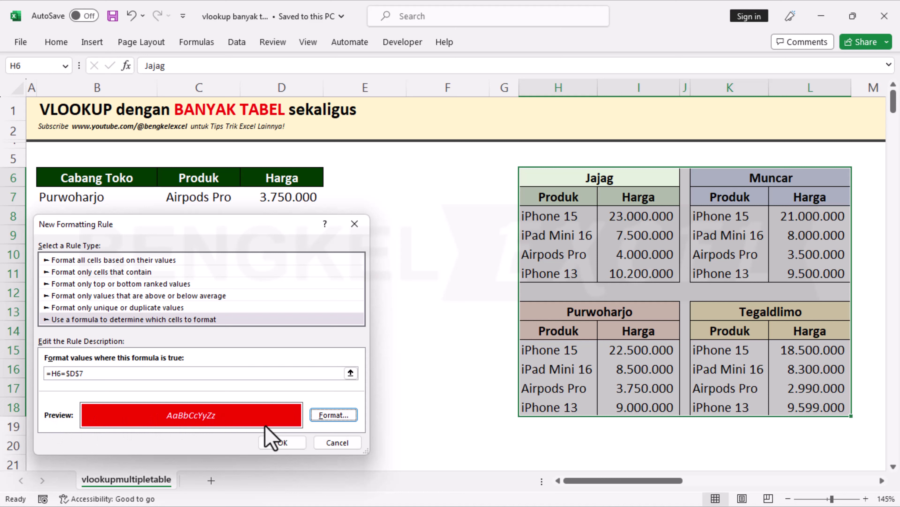
click(282, 442)
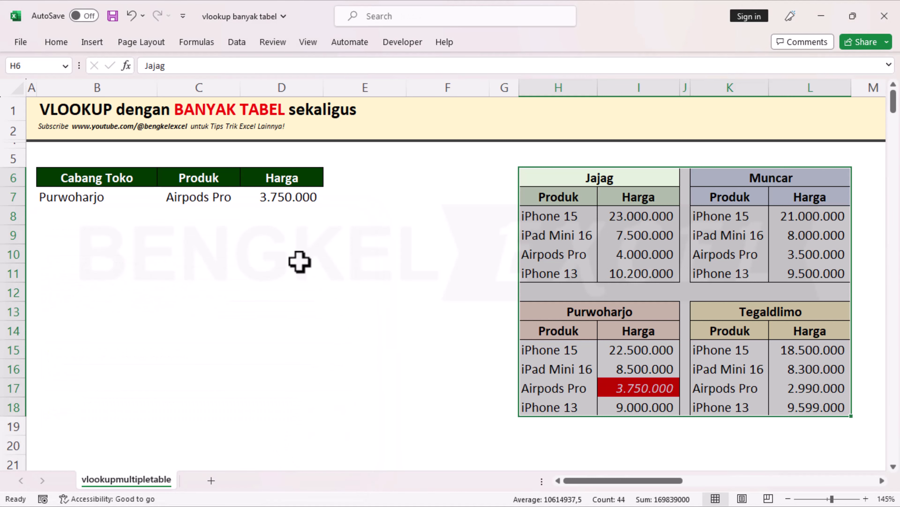
Switch B7 to Muncar and compare D7 with Muncar's highlighted Airpods Pro price in L10.
click(299, 262)
click(635, 388)
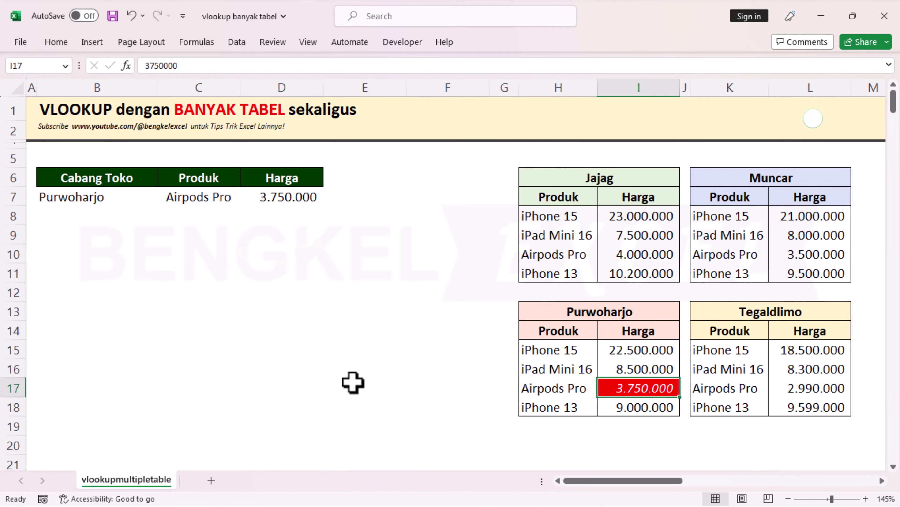
click(76, 183)
click(80, 199)
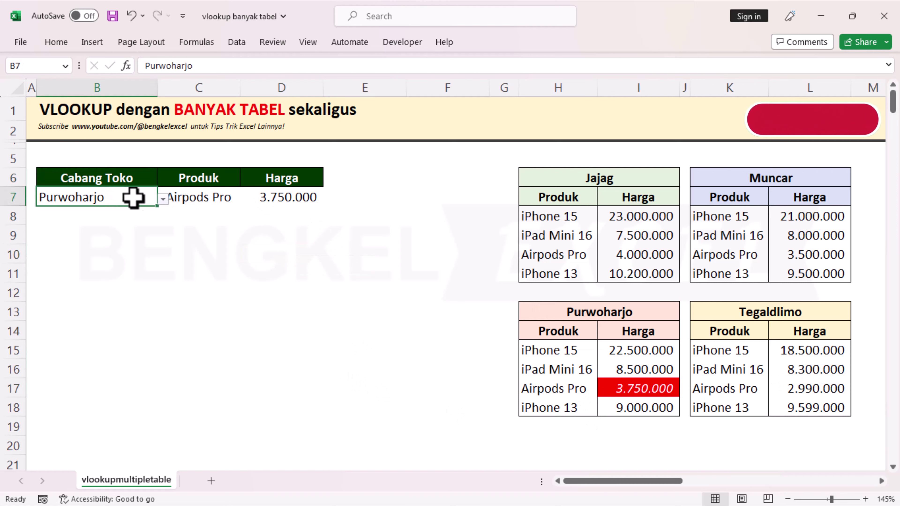
click(166, 200)
click(87, 225)
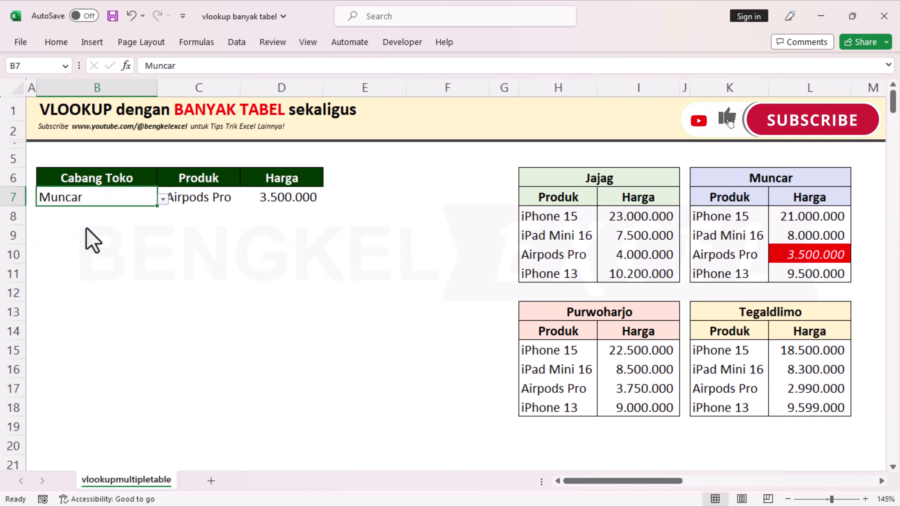
click(246, 241)
click(807, 249)
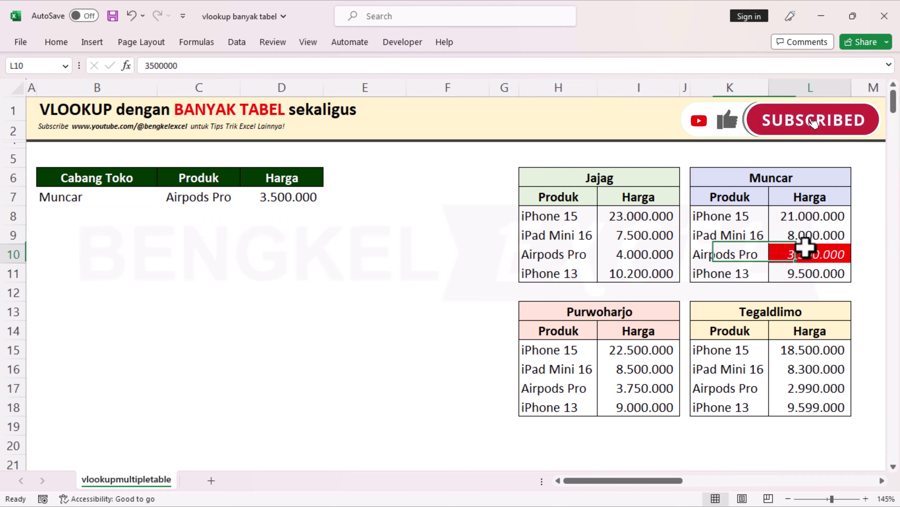
click(298, 199)
click(820, 251)
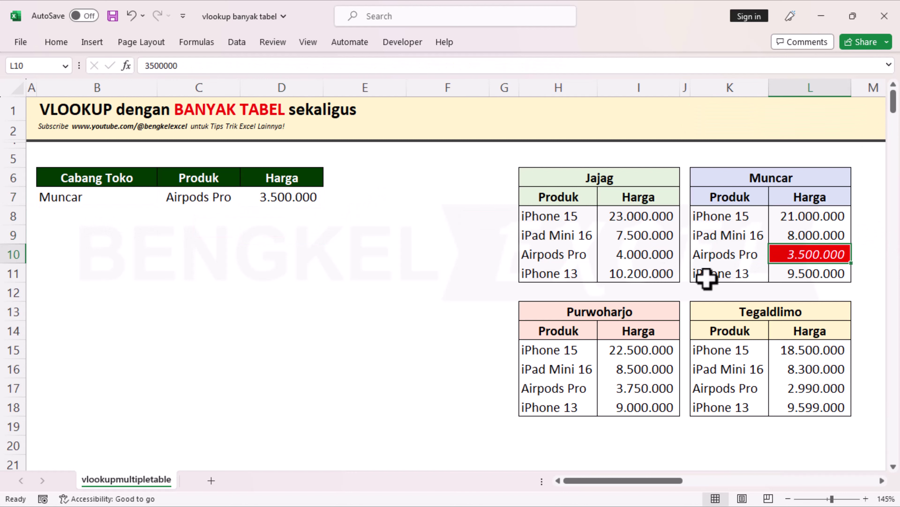
Change the product in C7 to iPhone 15 and the branch in B7 to Purwoharjo.
click(229, 197)
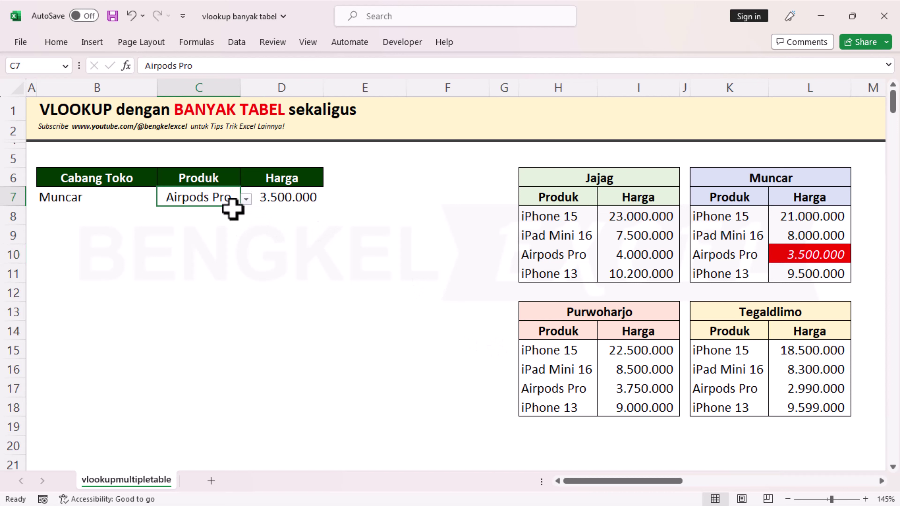
click(246, 198)
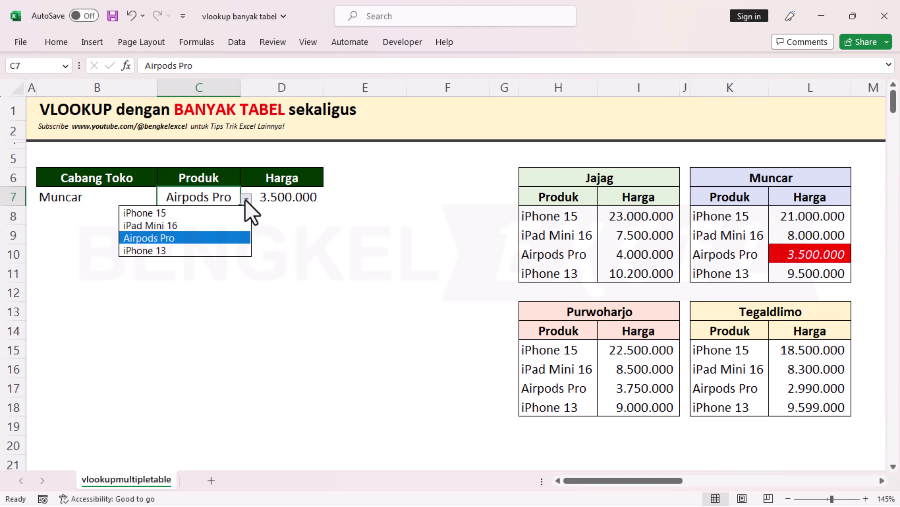
click(207, 210)
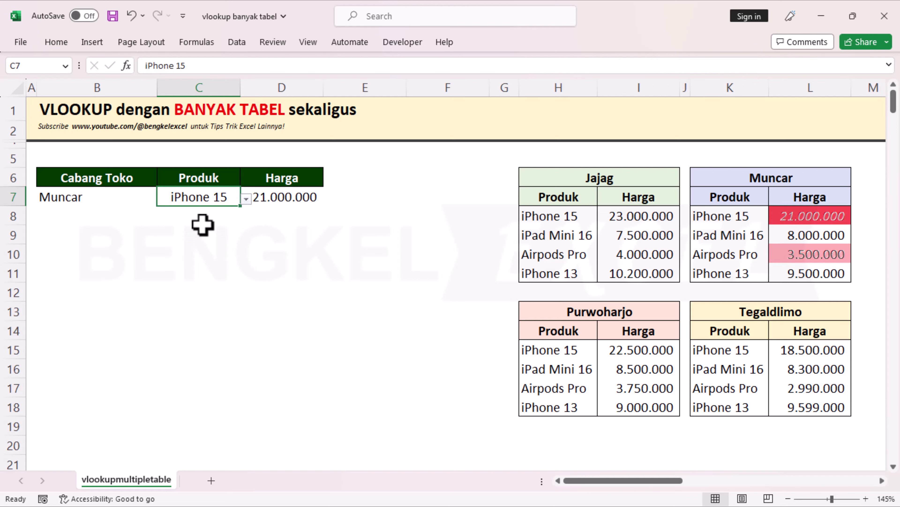
click(122, 203)
click(823, 216)
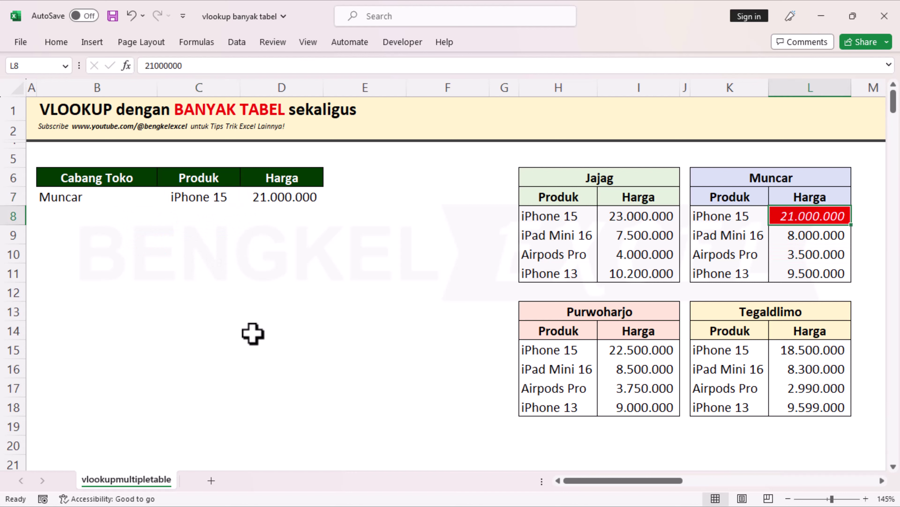
click(134, 201)
click(163, 199)
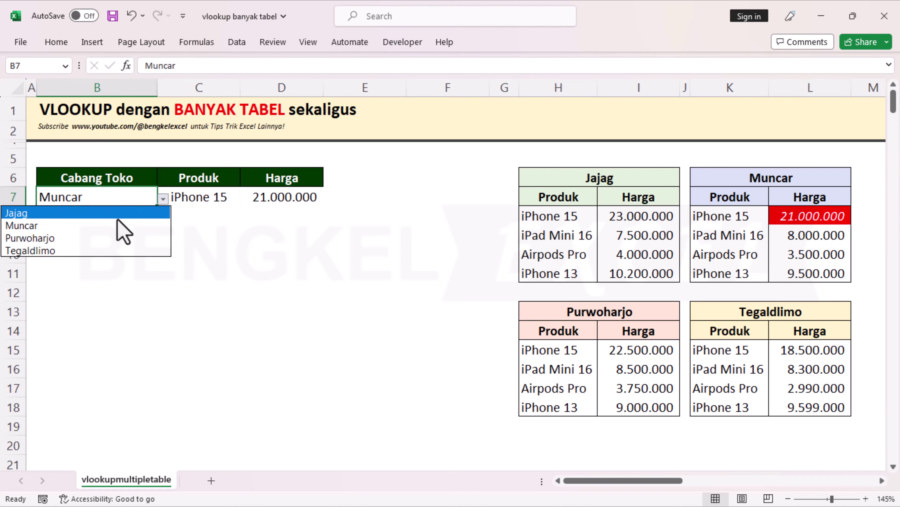
click(82, 237)
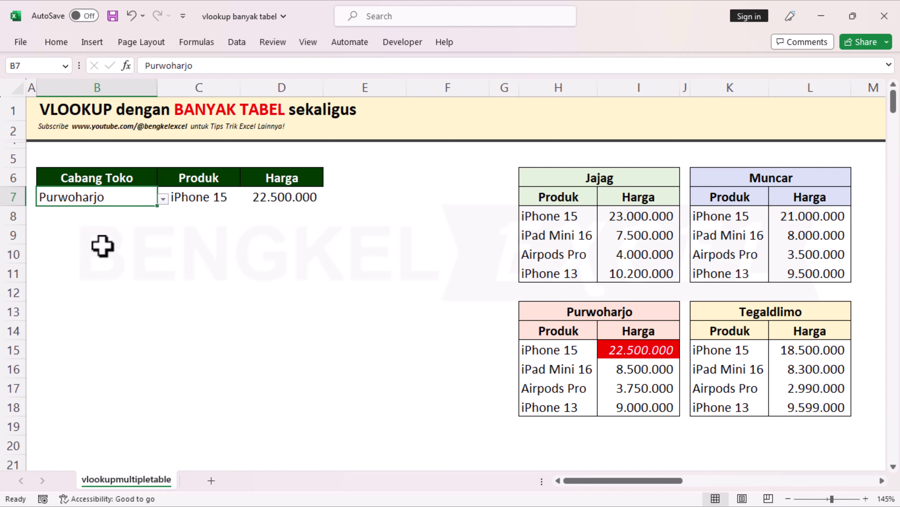
Set the branch in B7 back to Muncar.
click(163, 199)
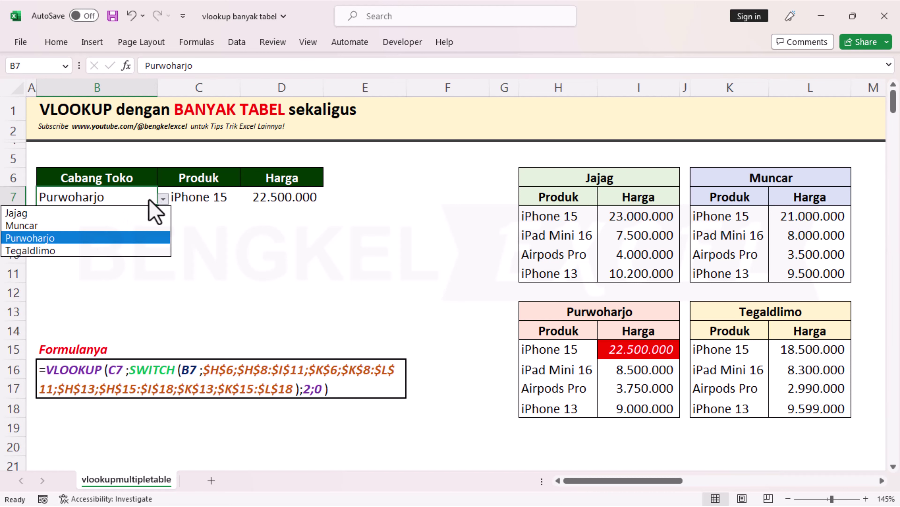
click(381, 261)
click(383, 262)
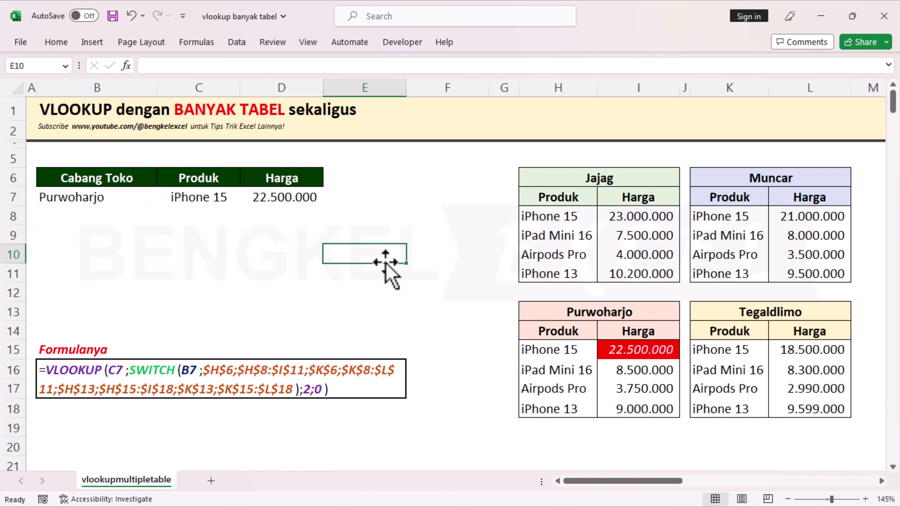
click(114, 199)
click(162, 199)
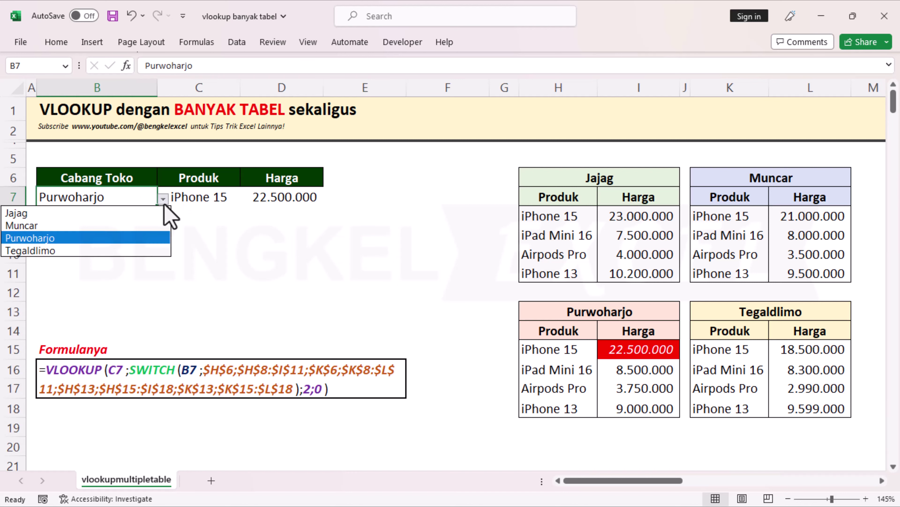
click(107, 224)
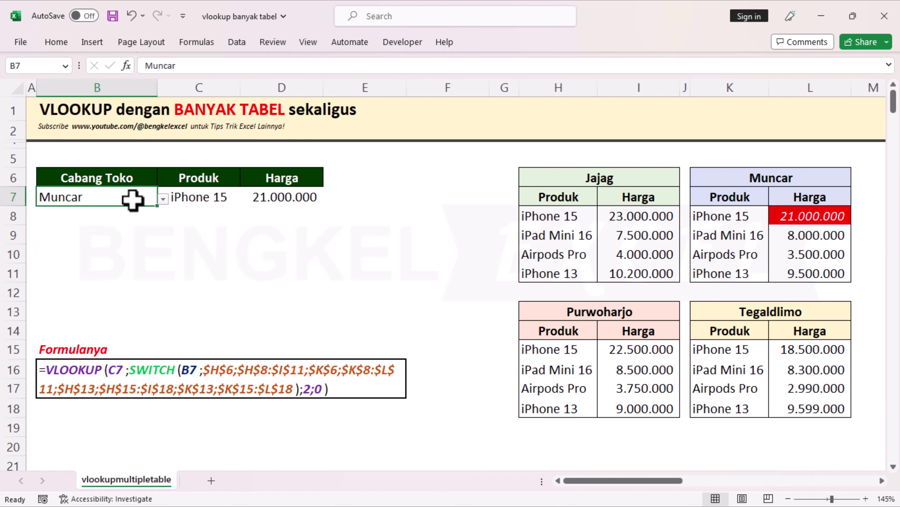
Review the B7 and C7 inputs and D7's lookup formula.
click(115, 215)
click(111, 198)
click(337, 197)
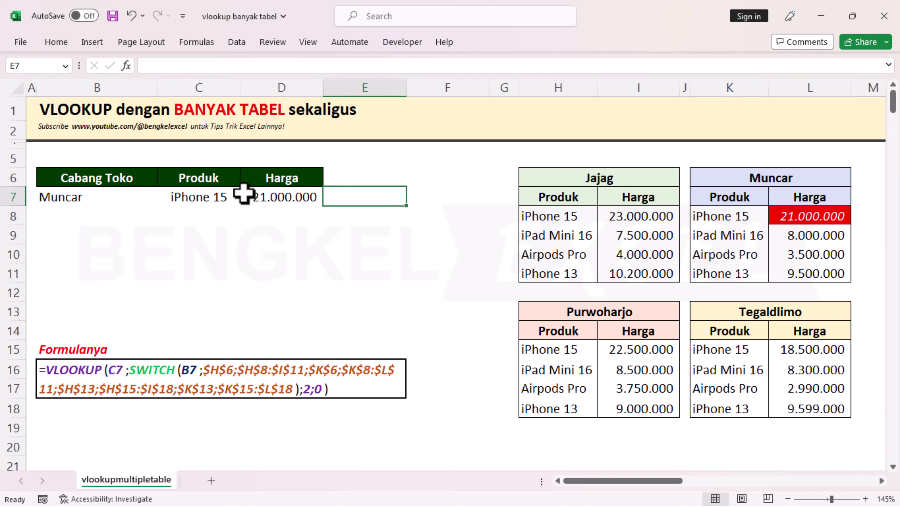
click(244, 194)
click(129, 195)
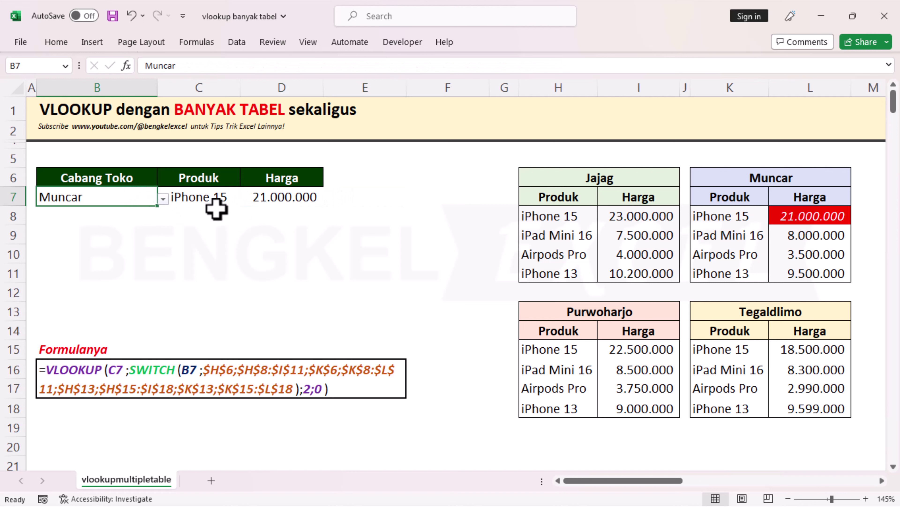
click(212, 199)
click(243, 210)
click(253, 198)
Pick Muncar in B8 and iPad Mini 16 in C8 from the dropdowns.
click(94, 216)
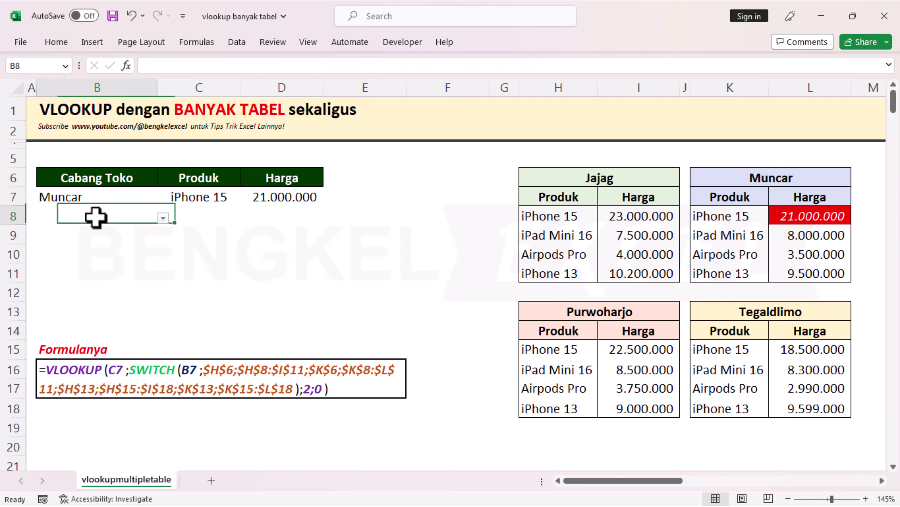
click(163, 217)
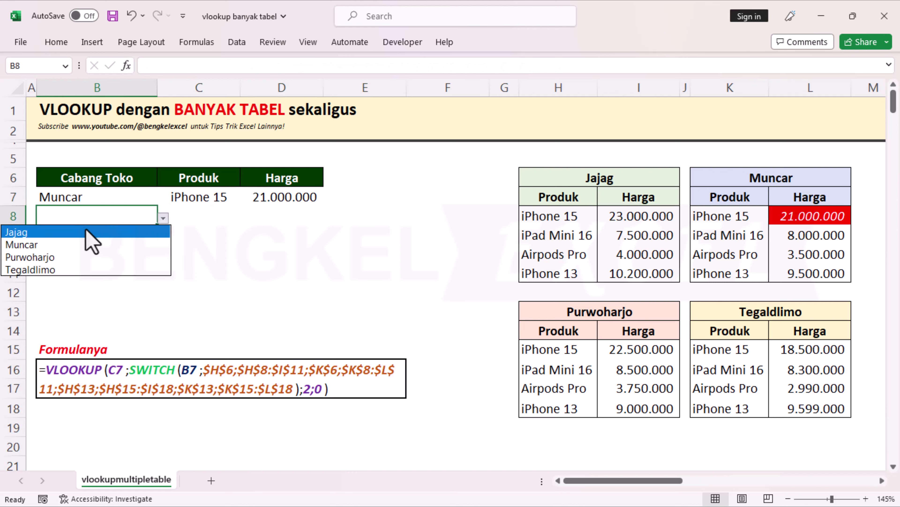
click(54, 244)
click(190, 216)
click(246, 218)
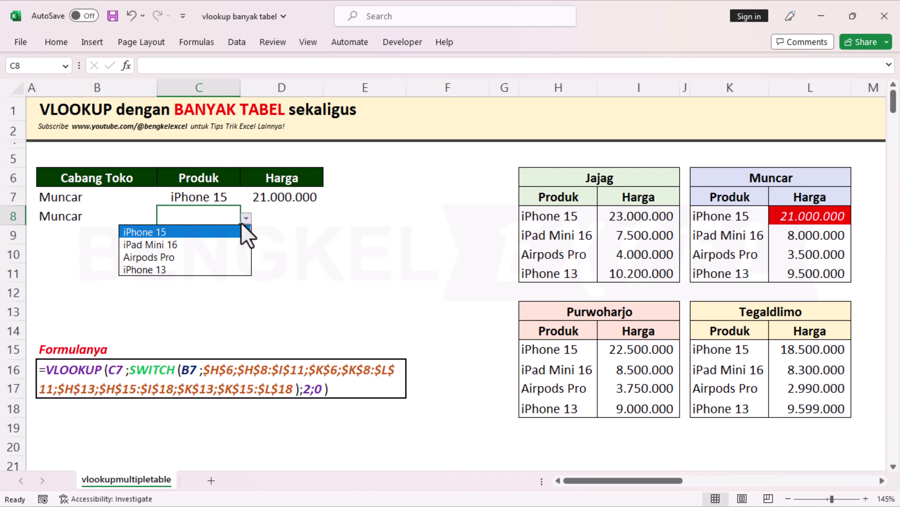
click(163, 245)
Fill D7's lookup formula down into D8.
click(276, 222)
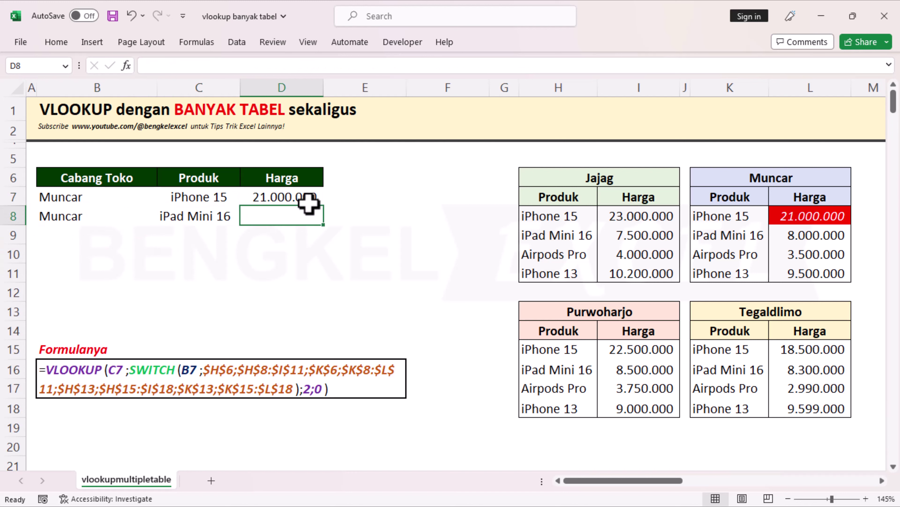
click(307, 202)
drag(327, 208, 312, 222)
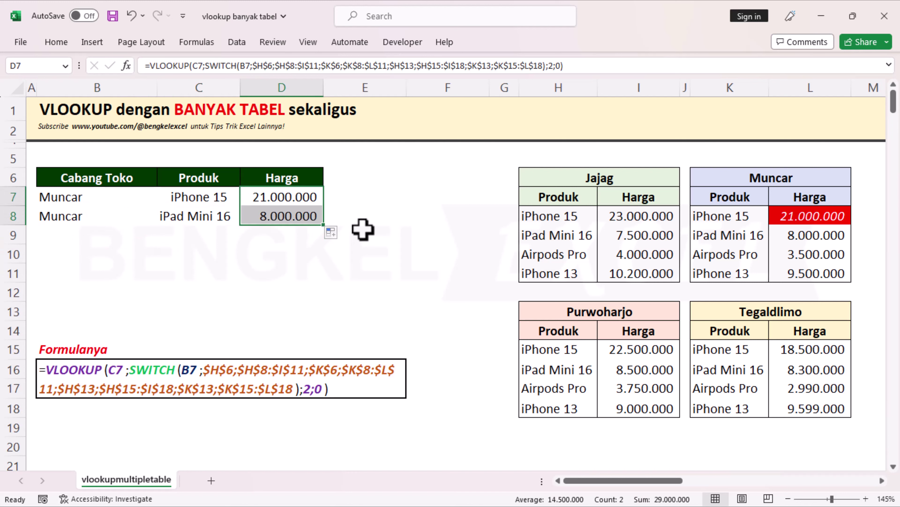
click(361, 232)
click(256, 217)
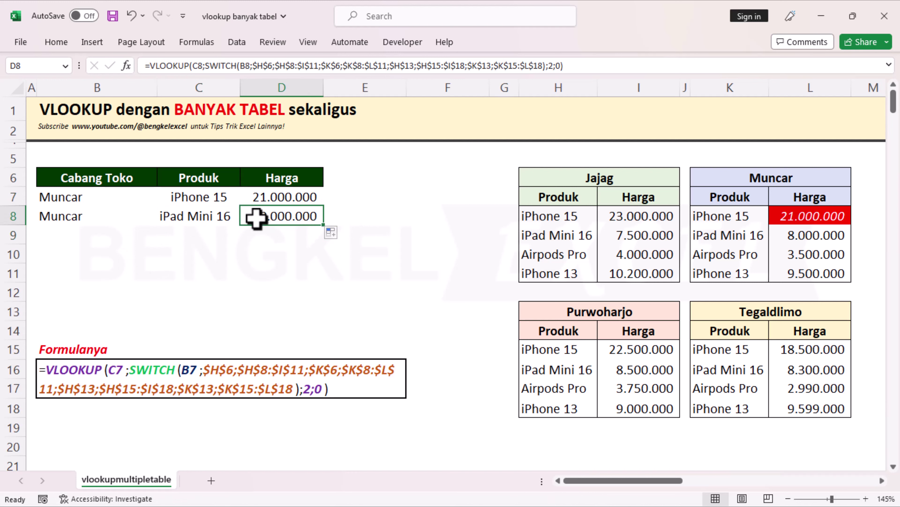
click(94, 220)
click(199, 218)
click(305, 216)
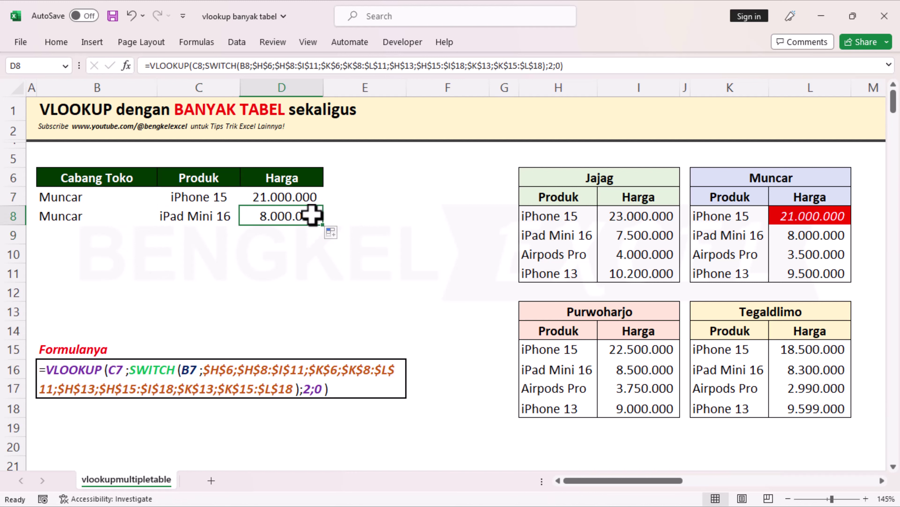
click(812, 235)
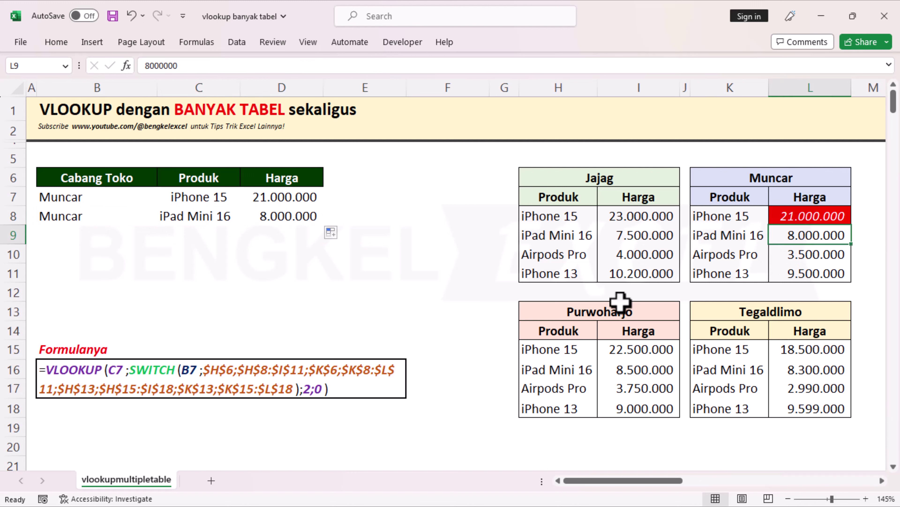
click(808, 214)
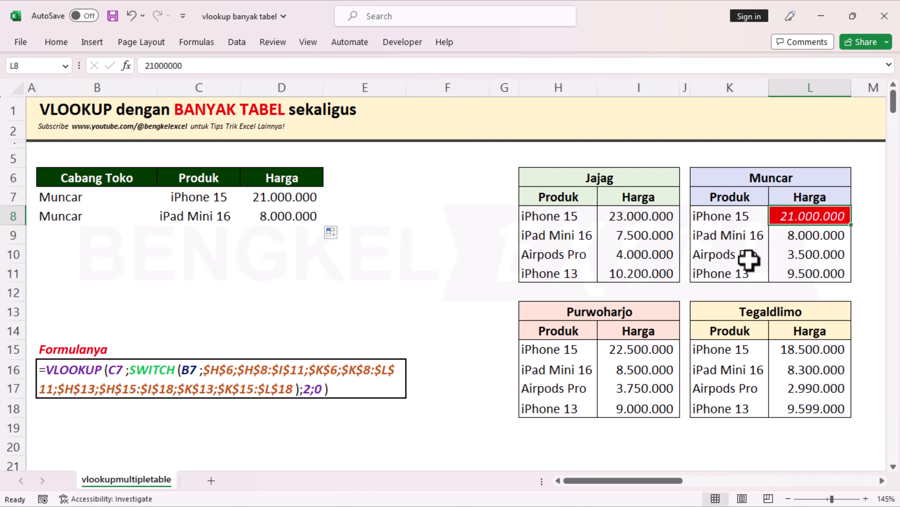
click(283, 201)
click(56, 41)
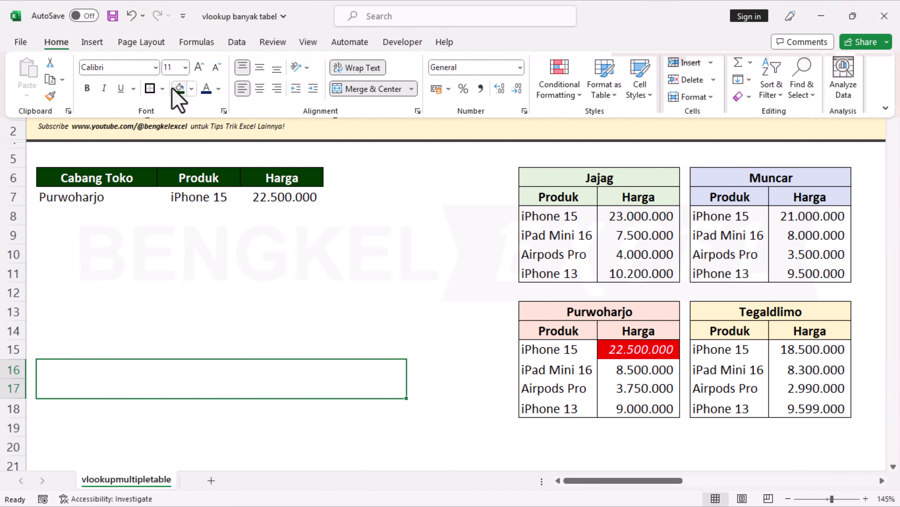
click(166, 88)
click(145, 231)
click(156, 198)
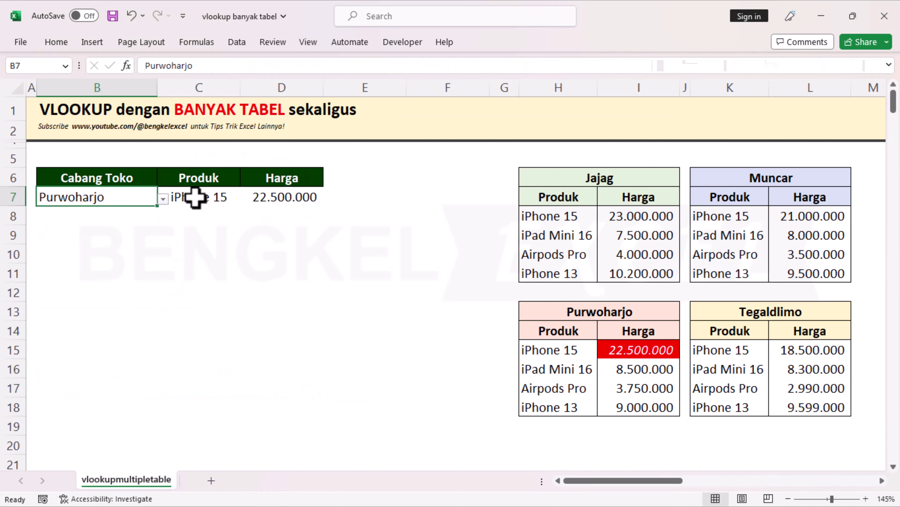
click(195, 197)
click(244, 196)
click(204, 223)
click(152, 197)
click(163, 198)
click(94, 250)
click(163, 199)
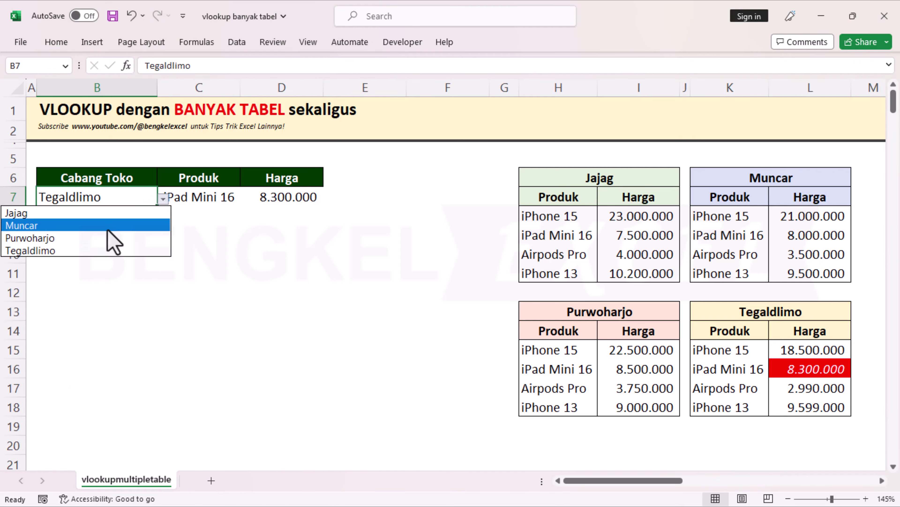
click(107, 225)
click(163, 199)
click(121, 250)
click(110, 226)
click(246, 198)
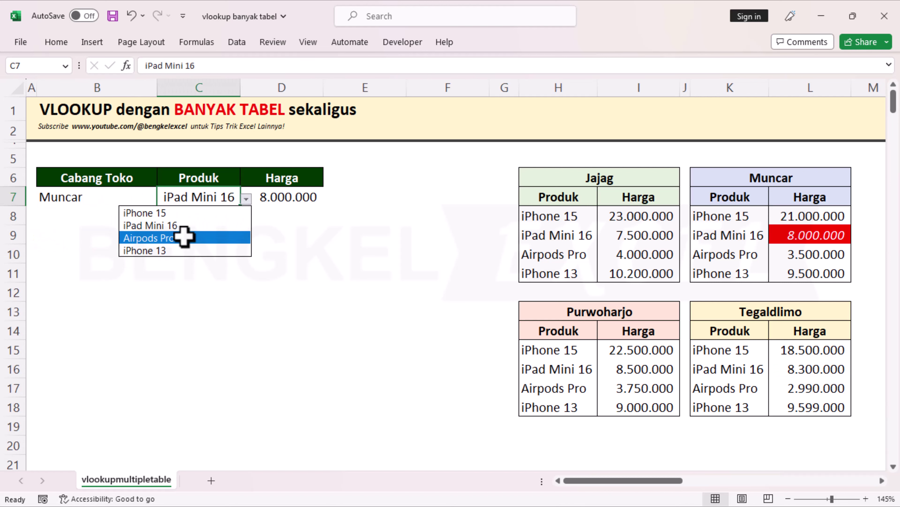
click(185, 237)
click(246, 199)
click(207, 250)
click(246, 199)
click(203, 224)
click(246, 198)
click(177, 213)
click(246, 199)
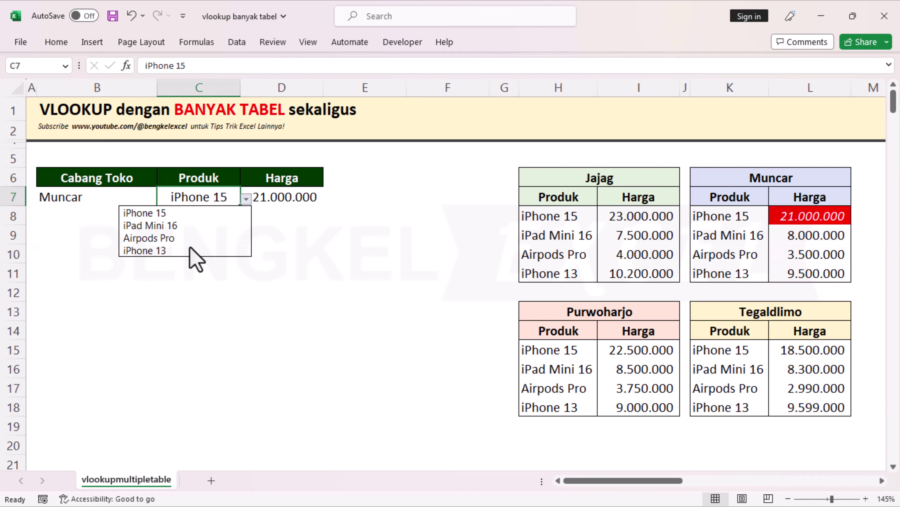
click(189, 251)
click(163, 199)
click(90, 236)
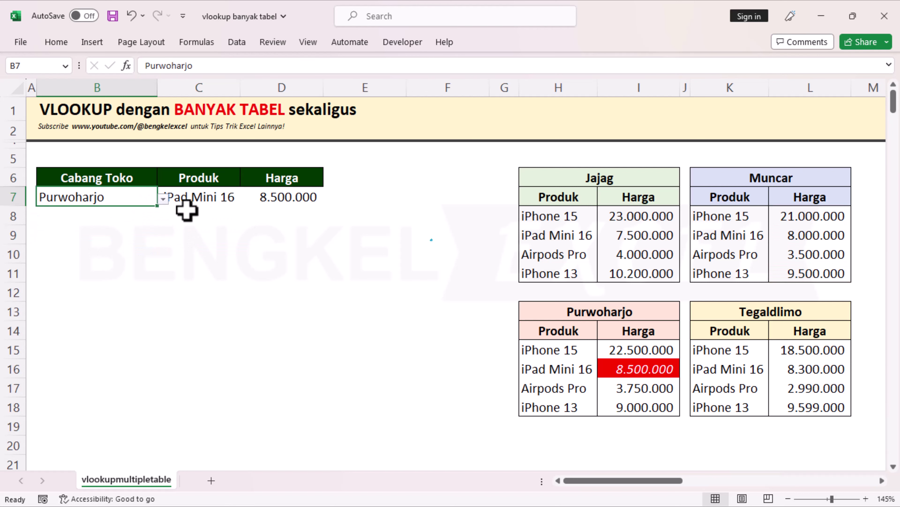
click(185, 203)
click(245, 198)
click(185, 238)
click(246, 199)
click(194, 251)
click(152, 197)
click(163, 199)
click(88, 213)
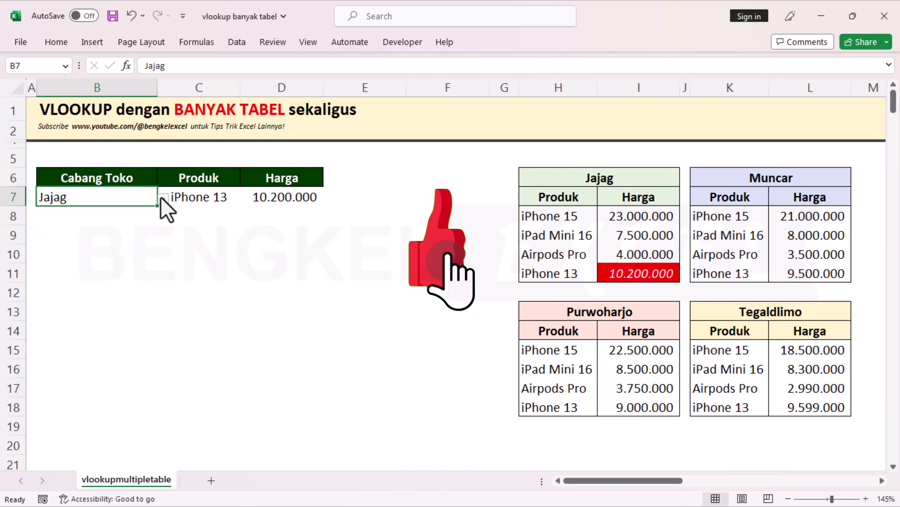
click(89, 226)
click(90, 237)
click(163, 199)
click(88, 250)
click(163, 199)
click(88, 213)
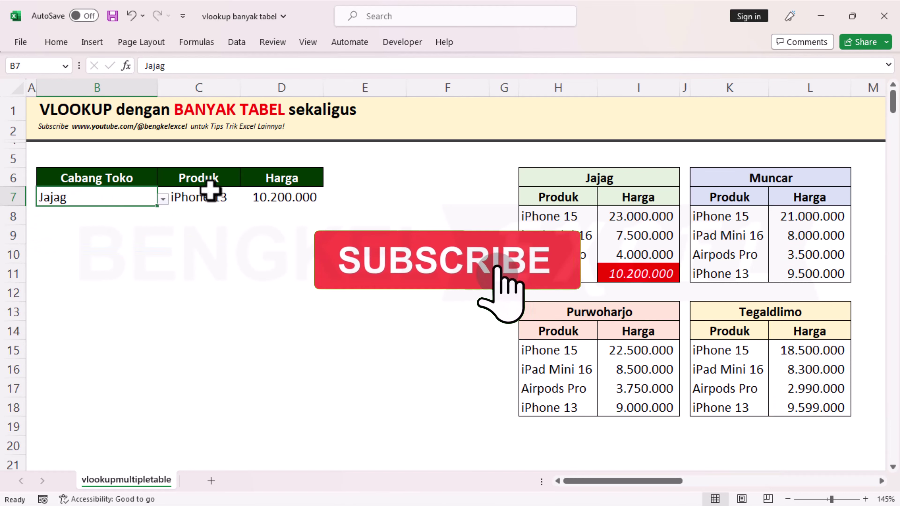
click(201, 198)
click(198, 215)
click(246, 198)
click(191, 236)
click(246, 199)
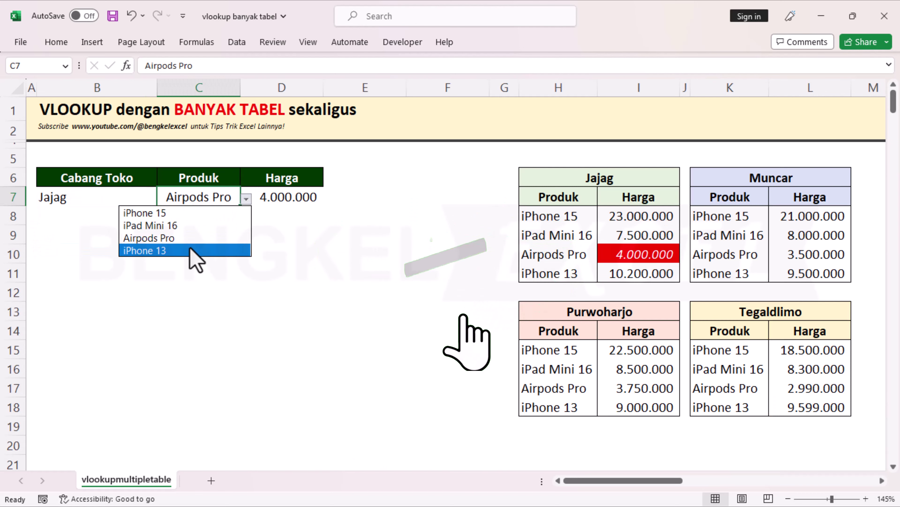
click(194, 250)
click(163, 199)
click(91, 237)
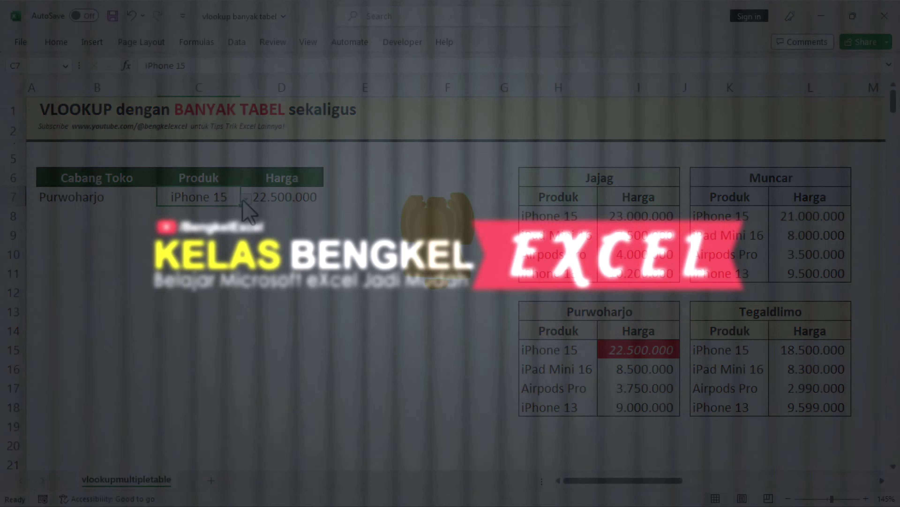